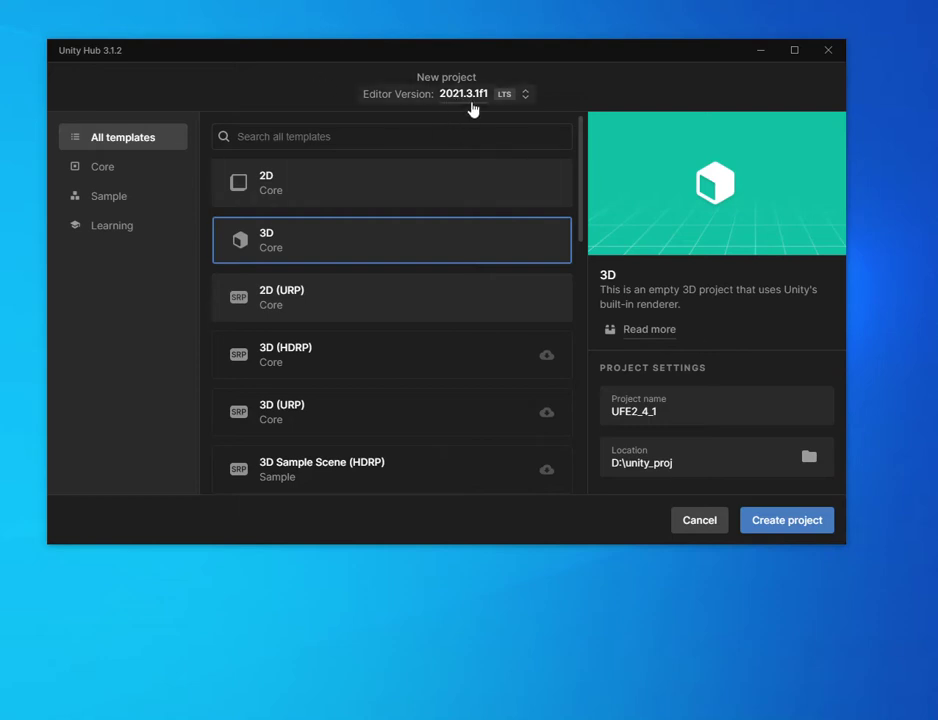
Choose editor version 2021.2.10f1 and keep the project name UFE2_4_1
left_click(526, 95)
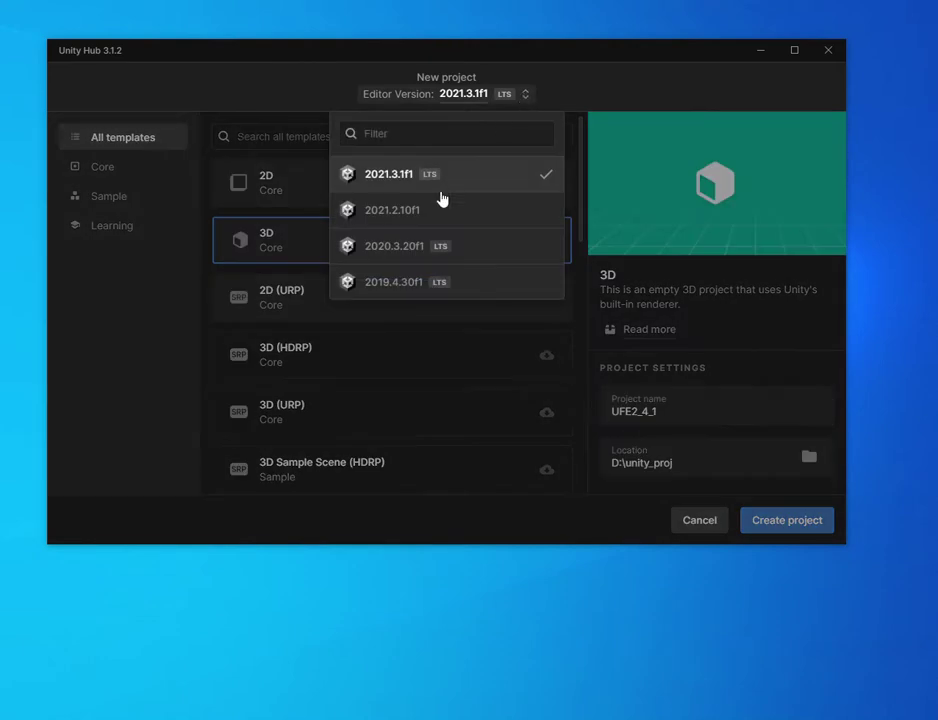
left_click(417, 212)
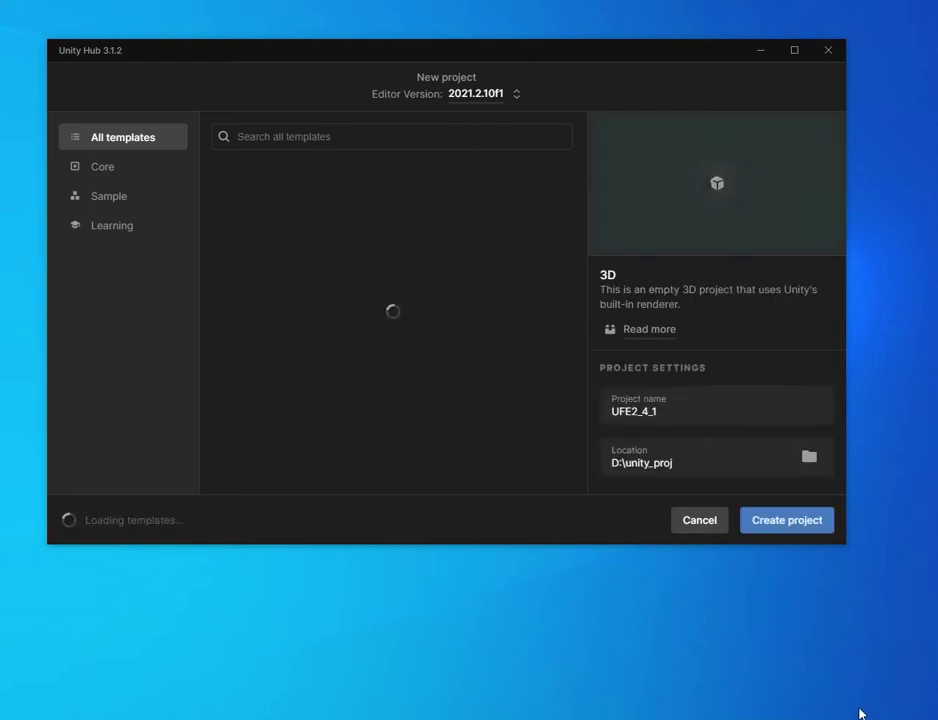
left_click(697, 410)
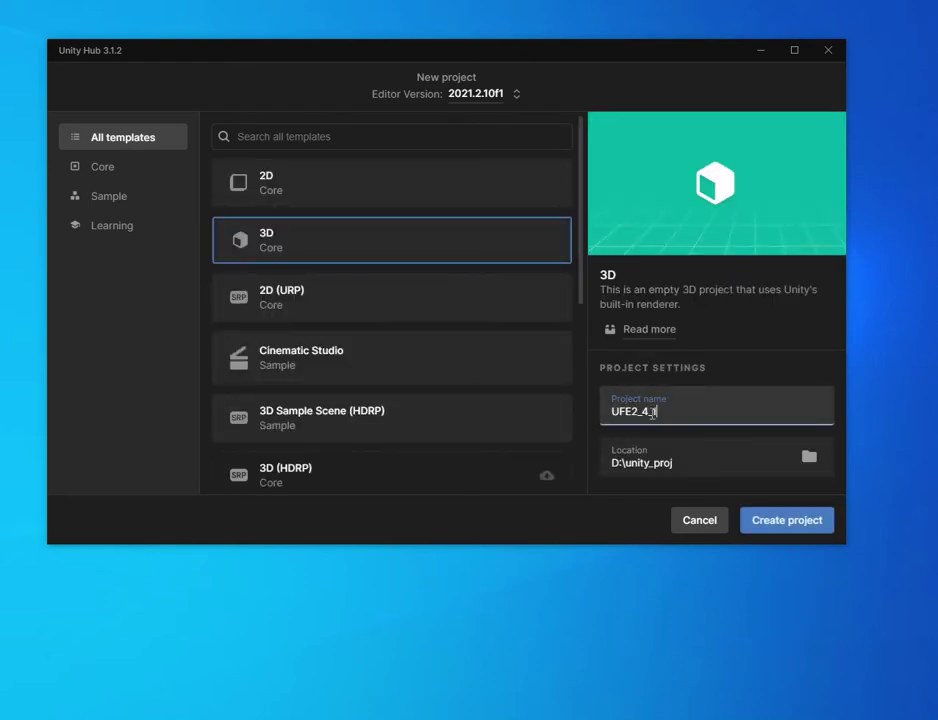
double_click(650, 412)
left_click(651, 411)
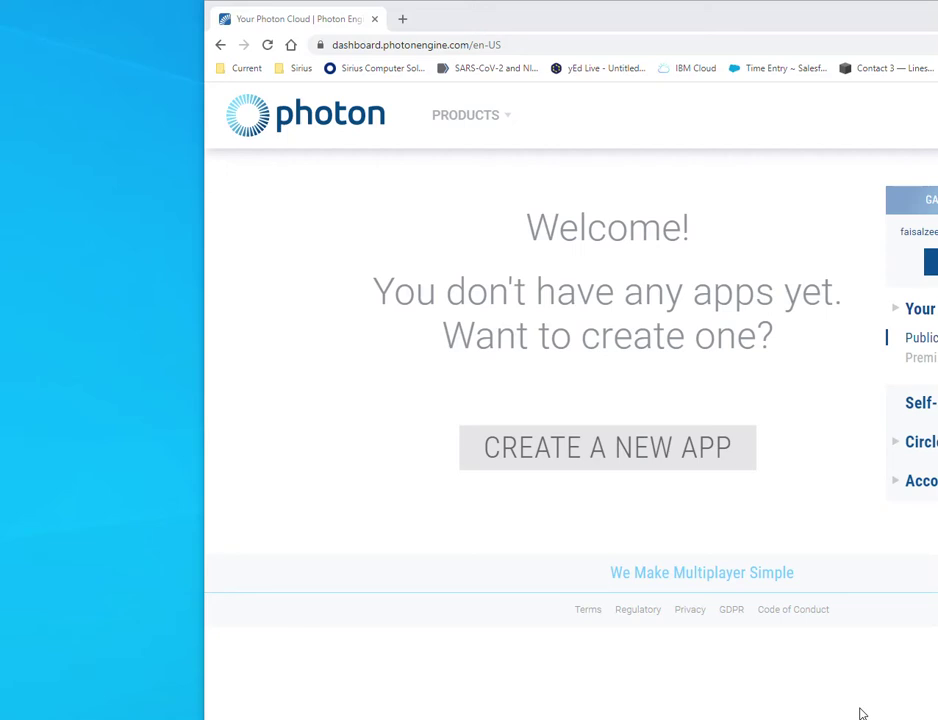
Create a new Photon app and return to the Photon Cloud apps list
left_click(708, 452)
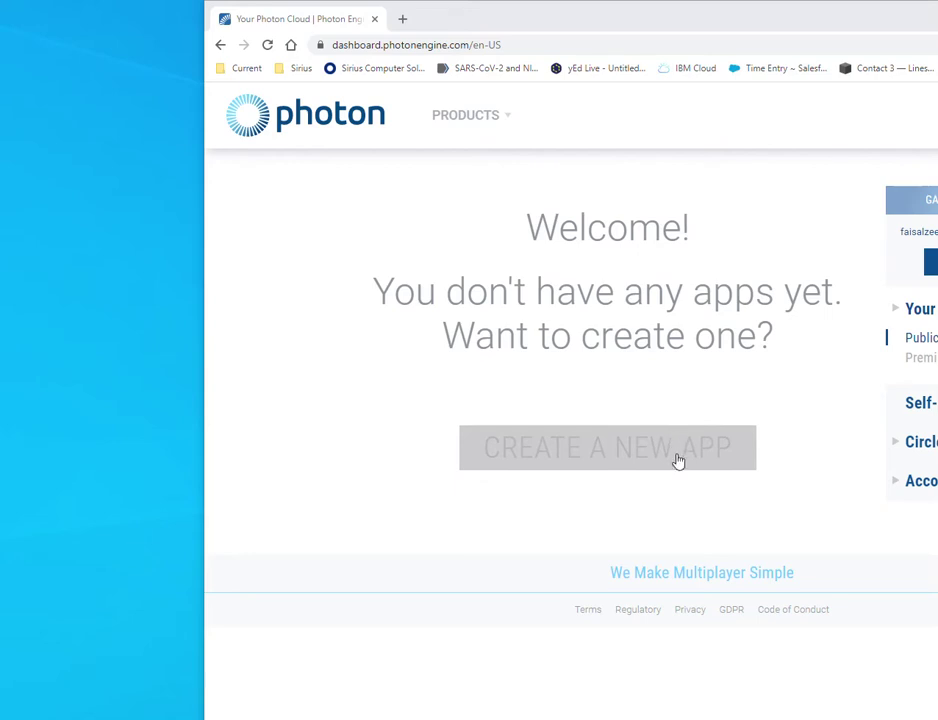
left_click(560, 455)
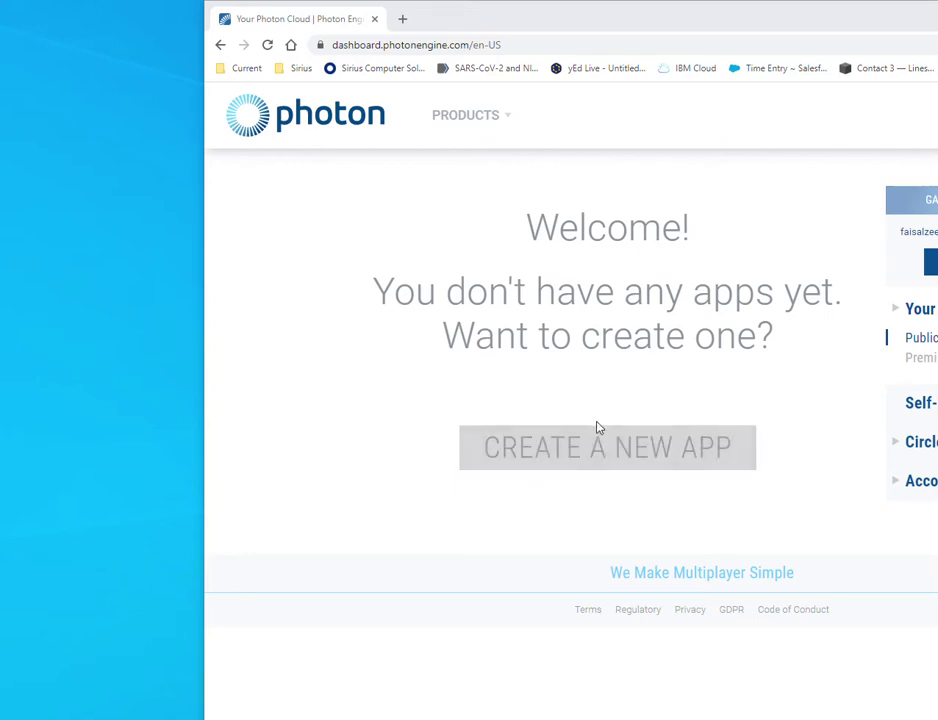
left_click_drag(662, 21, 687, 20)
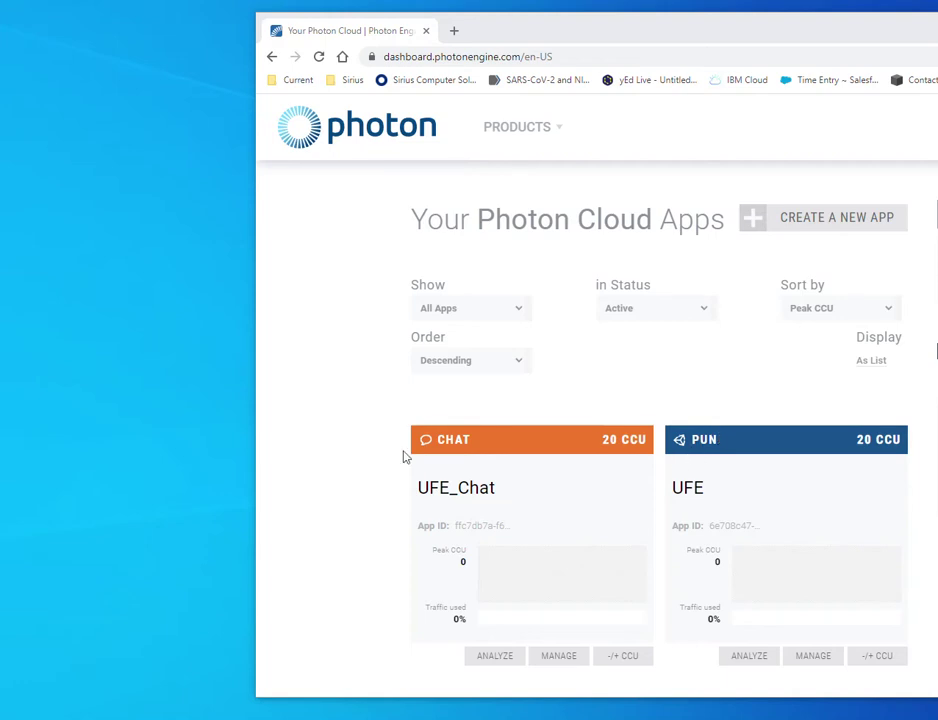
Check the PUN and UFE_Chat labels on the app cards, then switch to Unity
double_click(709, 440)
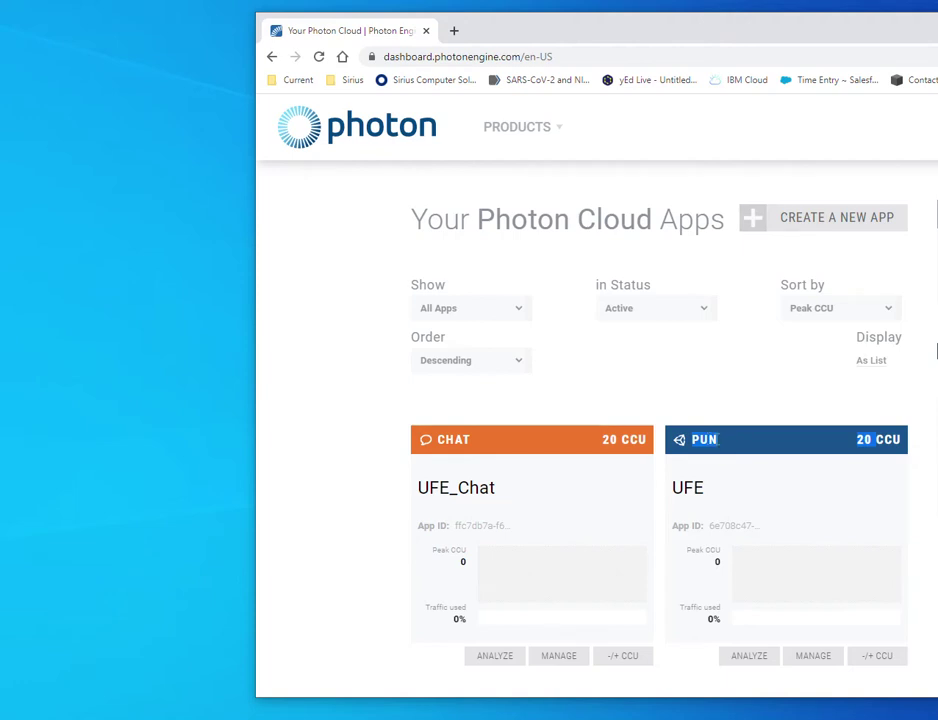
left_click(687, 484)
double_click(481, 488)
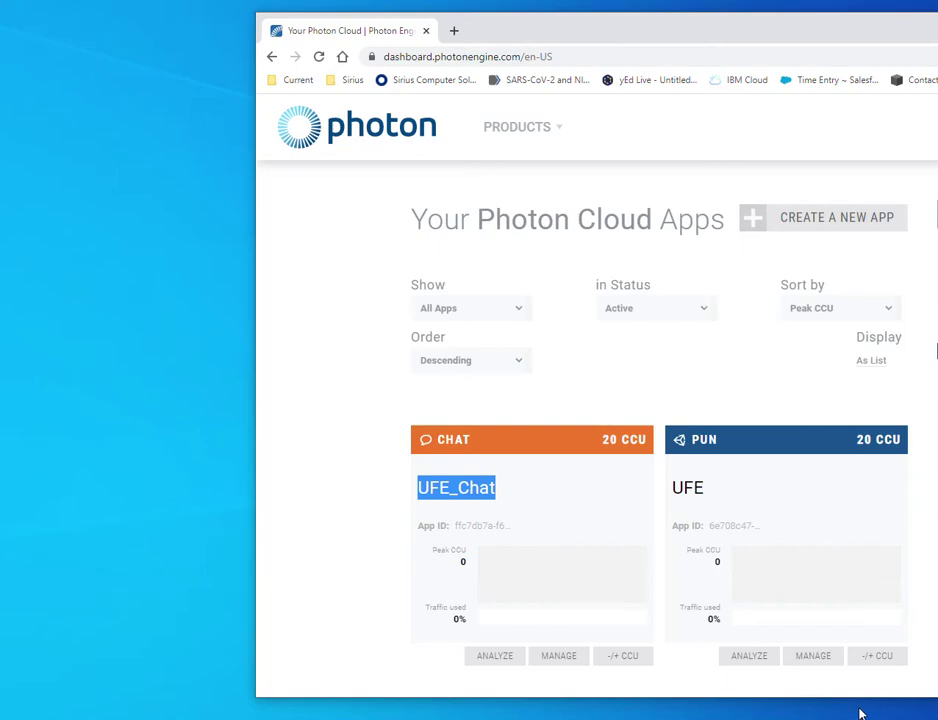
key("alt+Tab")
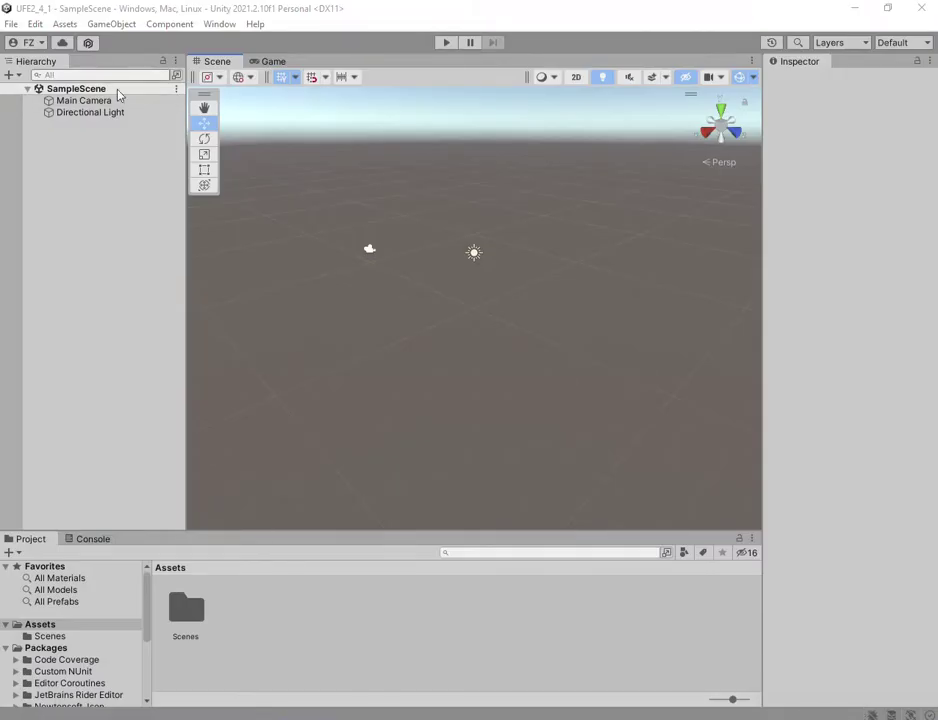
In Package Manager, show My Assets and search for 'UFE'
left_click(216, 27)
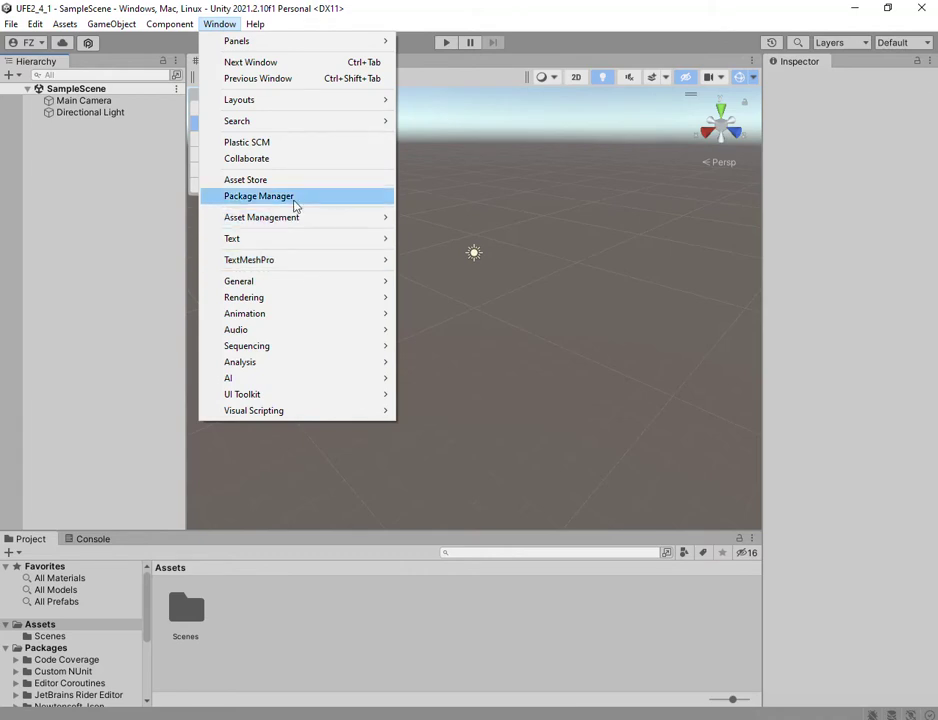
left_click(293, 198)
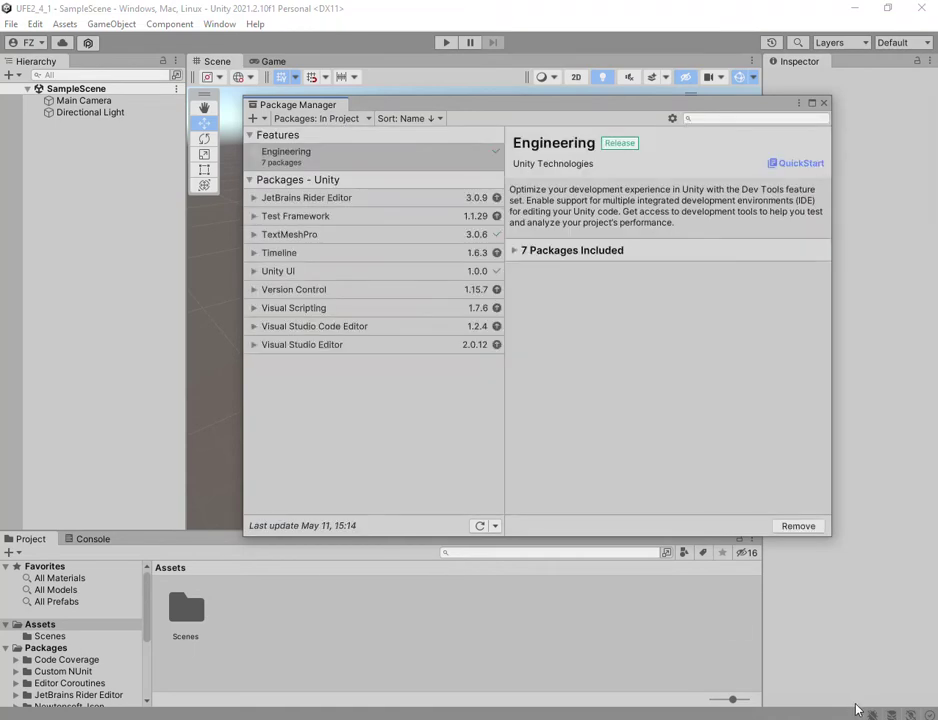
left_click(323, 120)
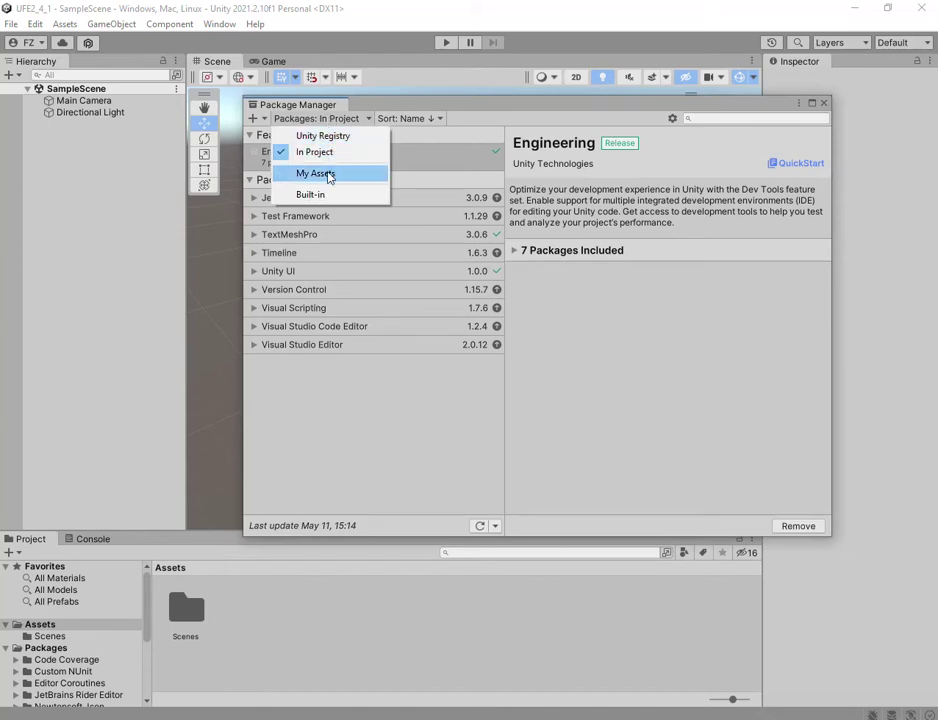
left_click(329, 175)
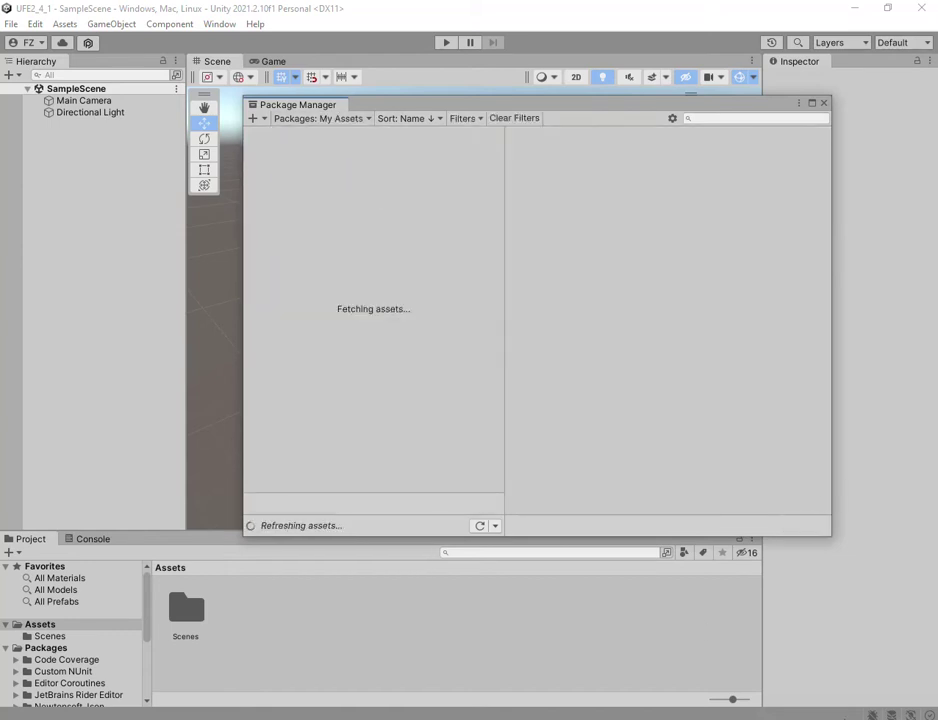
type("UFE")
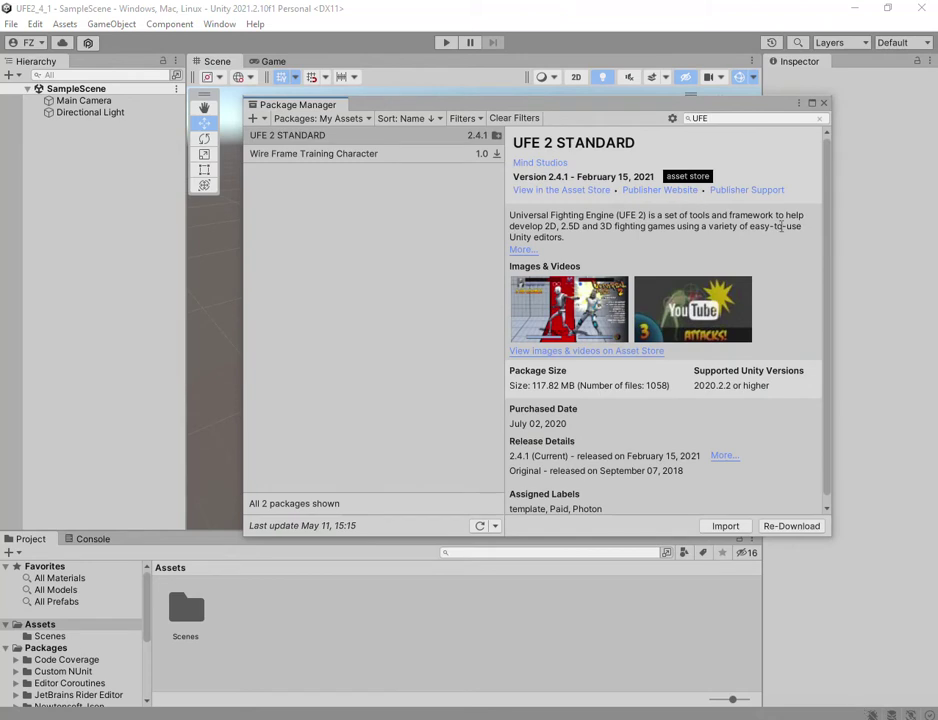
Import UFE 2 STANDARD, confirming the warning and skipping package dependencies
left_click(720, 527)
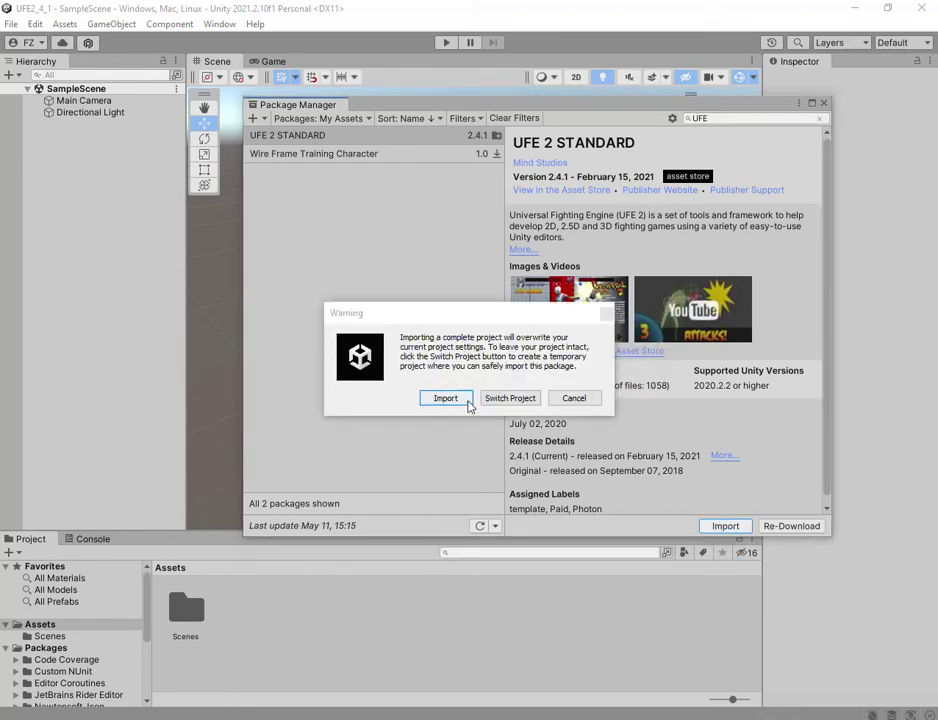
left_click(444, 402)
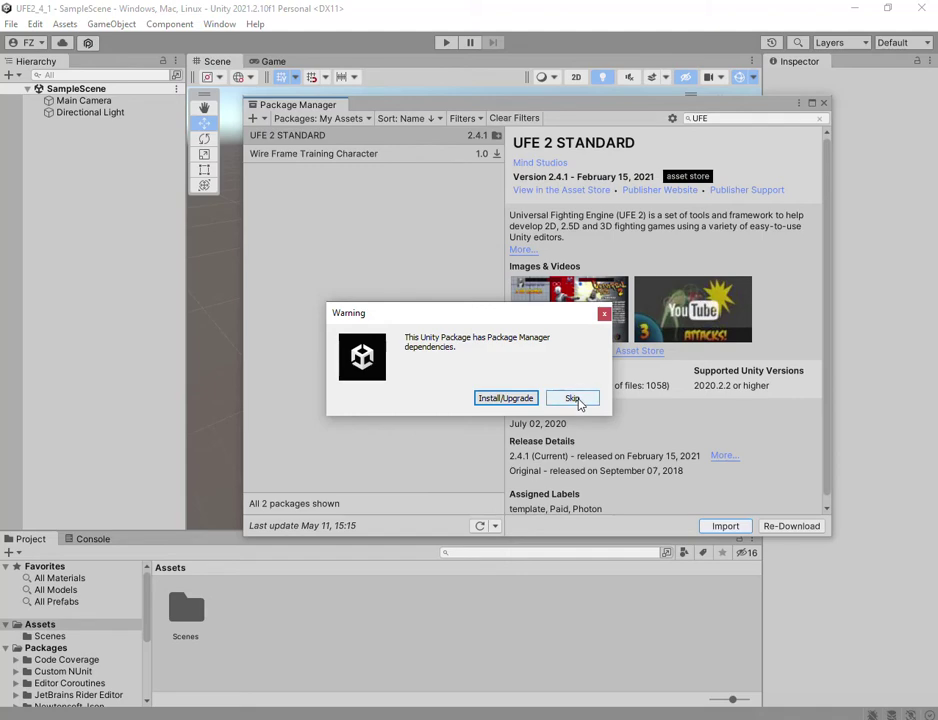
left_click(573, 399)
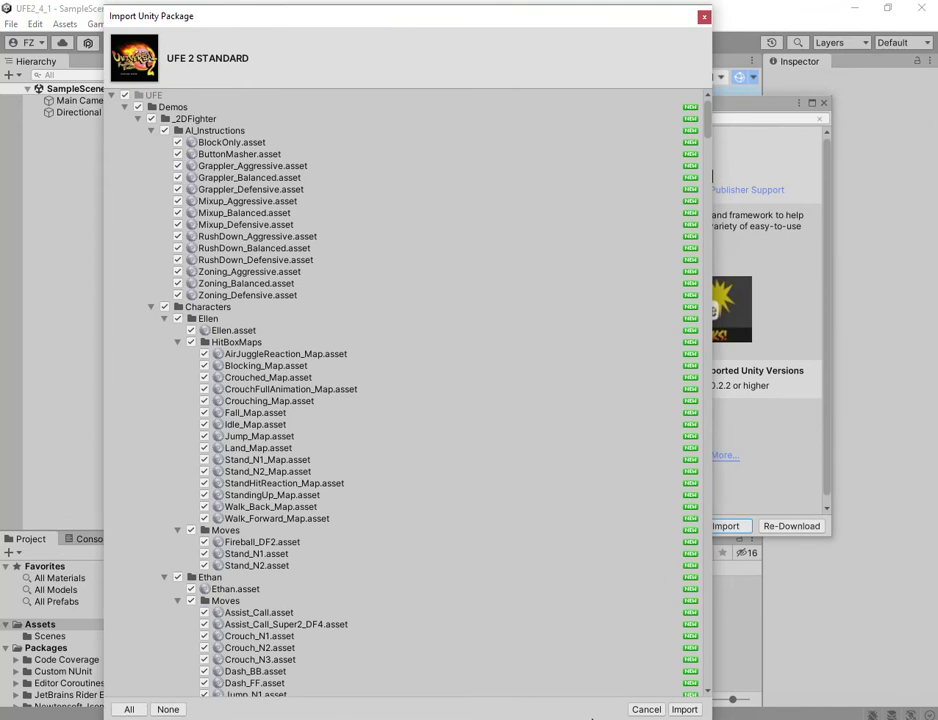
Import all UFE files with automatic API updating, then search My Assets for 'pun'
left_click(684, 709)
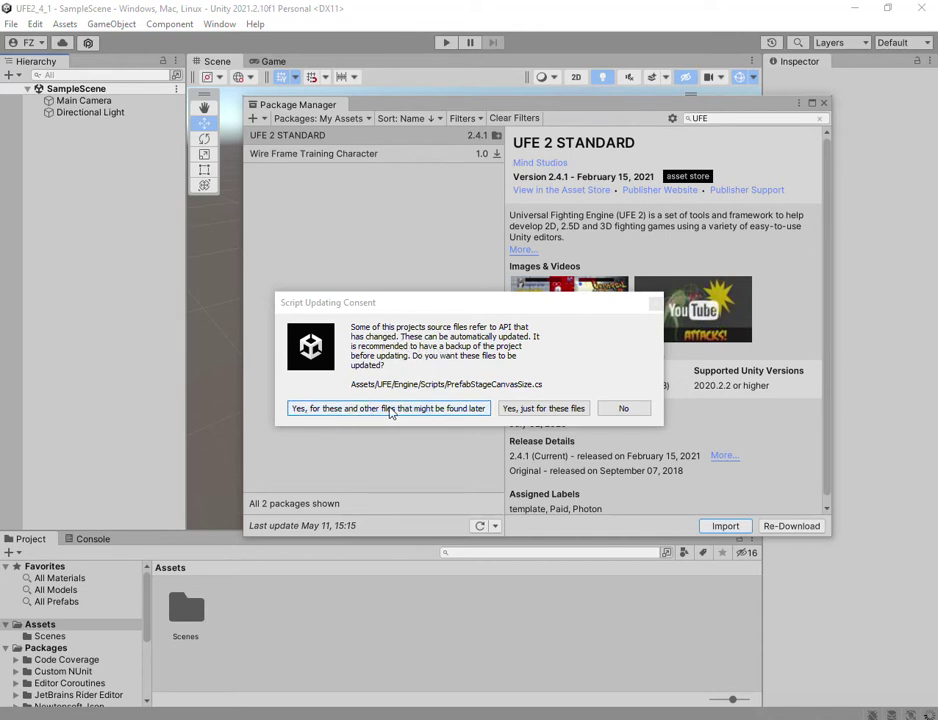
left_click(388, 411)
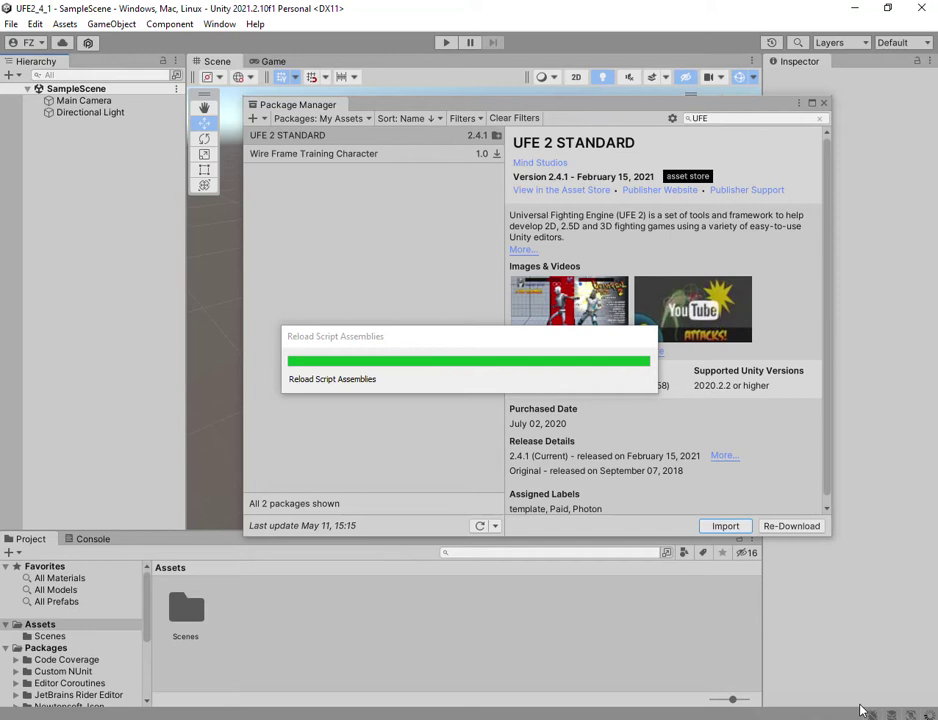
double_click(733, 118)
type("pun")
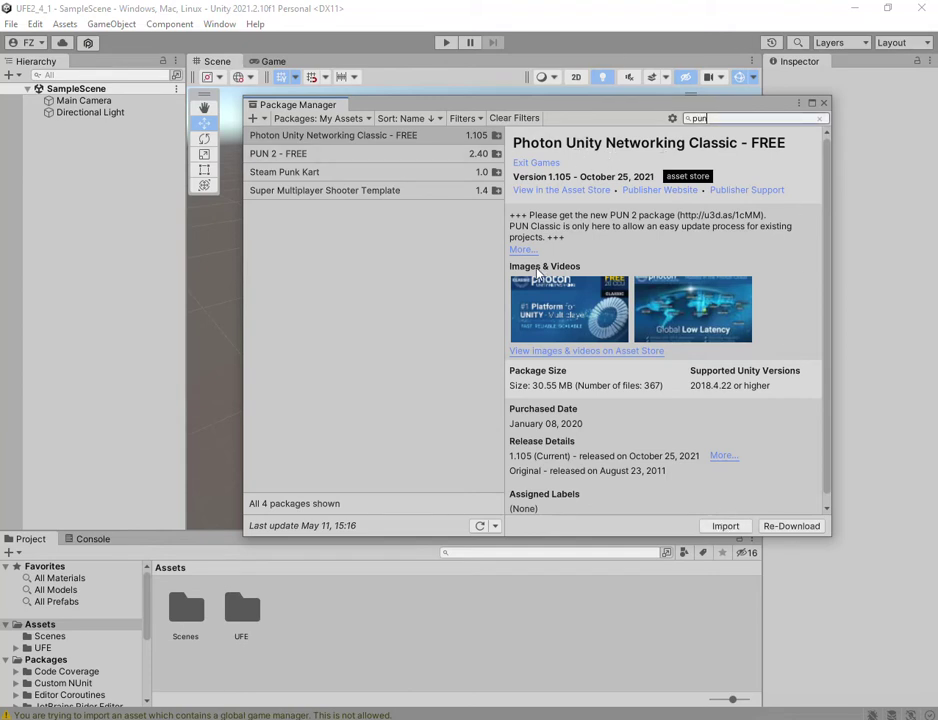
Import Photon Unity Networking Classic with API updating allowed, then focus the wizard's AppId field
left_click(724, 526)
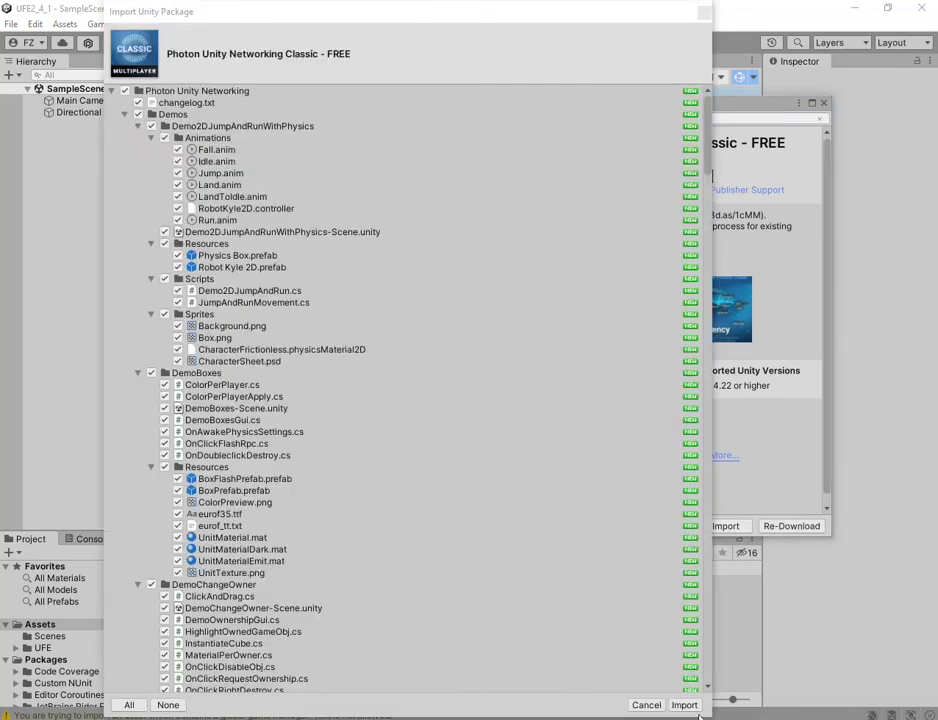
left_click(684, 705)
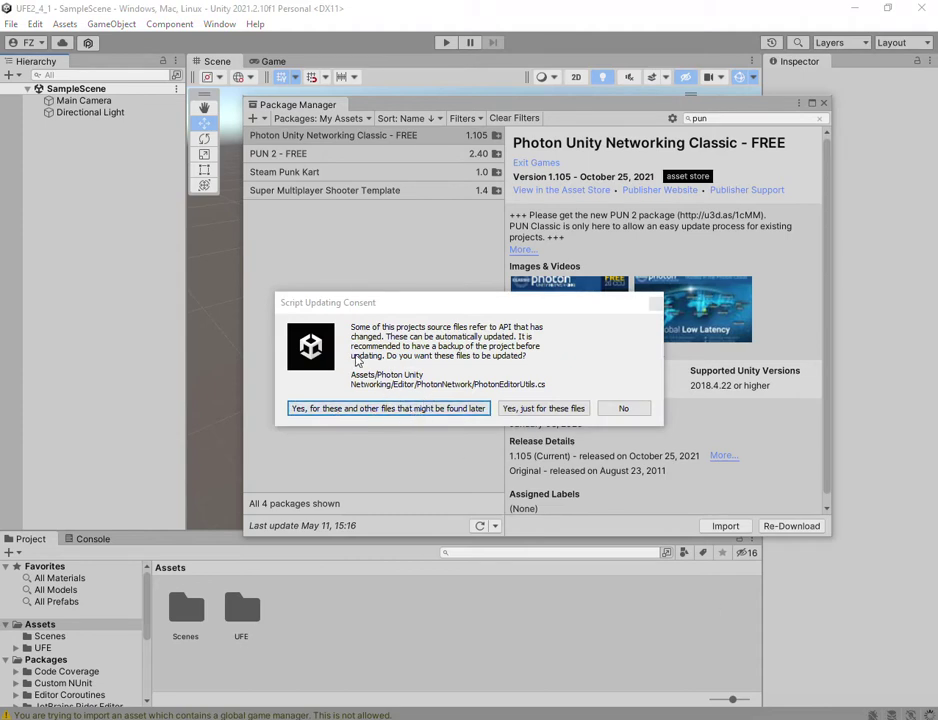
left_click(380, 408)
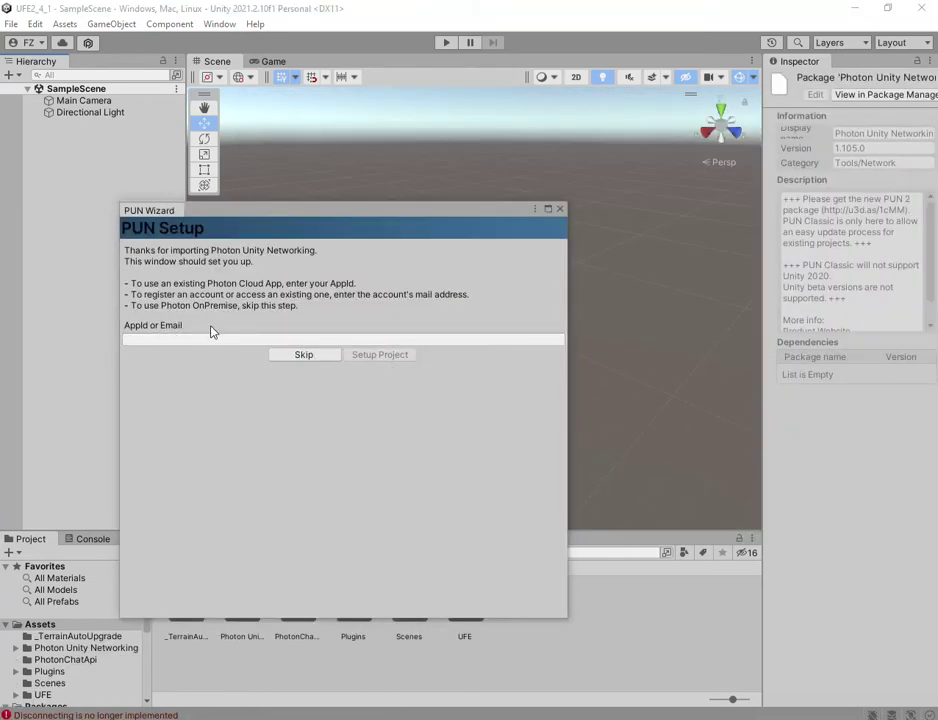
left_click(204, 339)
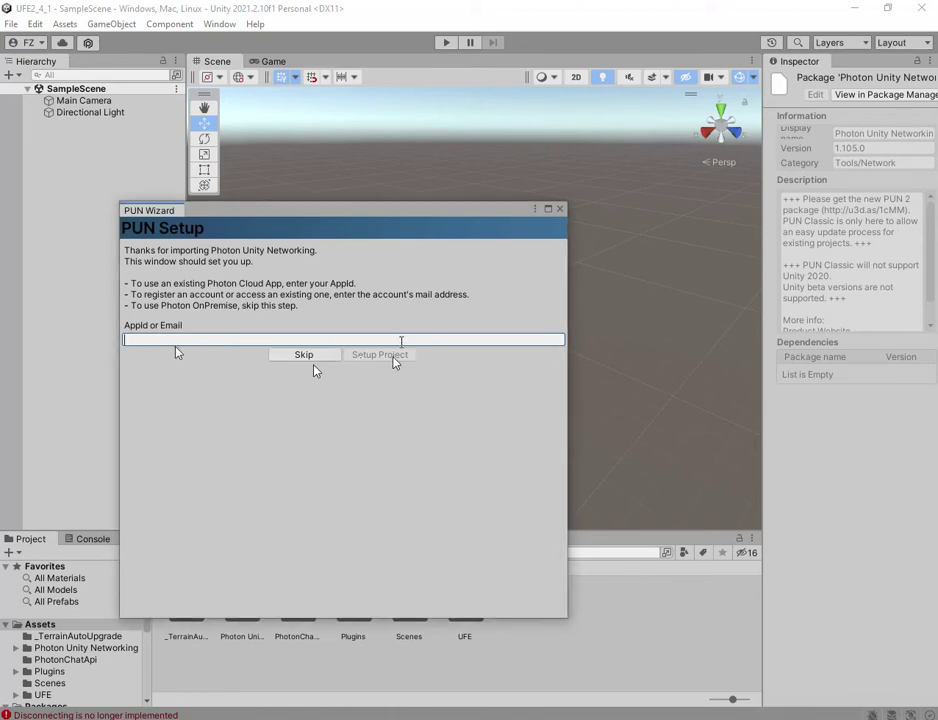
Paste the Photon Cloud AppId, run Setup Project, and close the PUN wizard
type("6e708c47-1840-4ea9-875e-64ac8065a048")
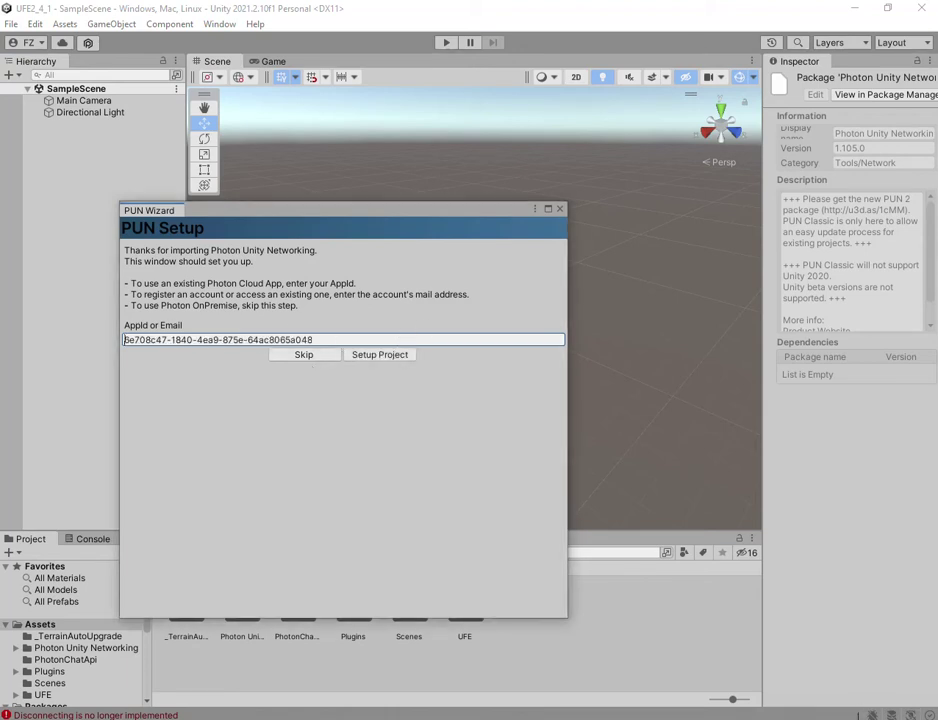
left_click(371, 357)
left_click(431, 578)
left_click(343, 442)
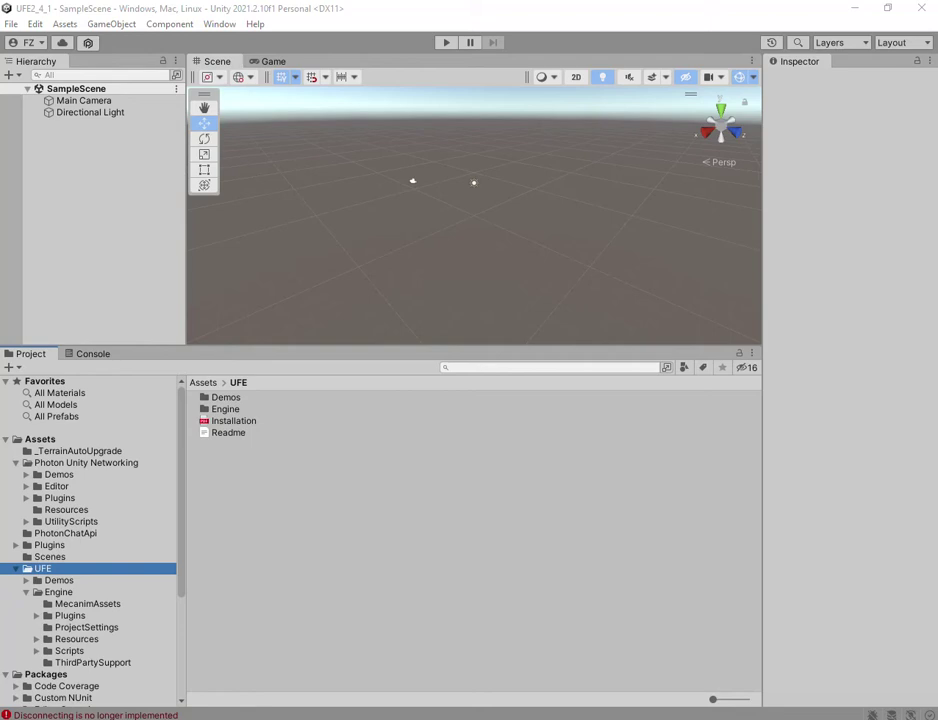
Import PhotonAPIConnector from UFE/Engine/ThirdPartySupport and clear the Console log
left_click(94, 663)
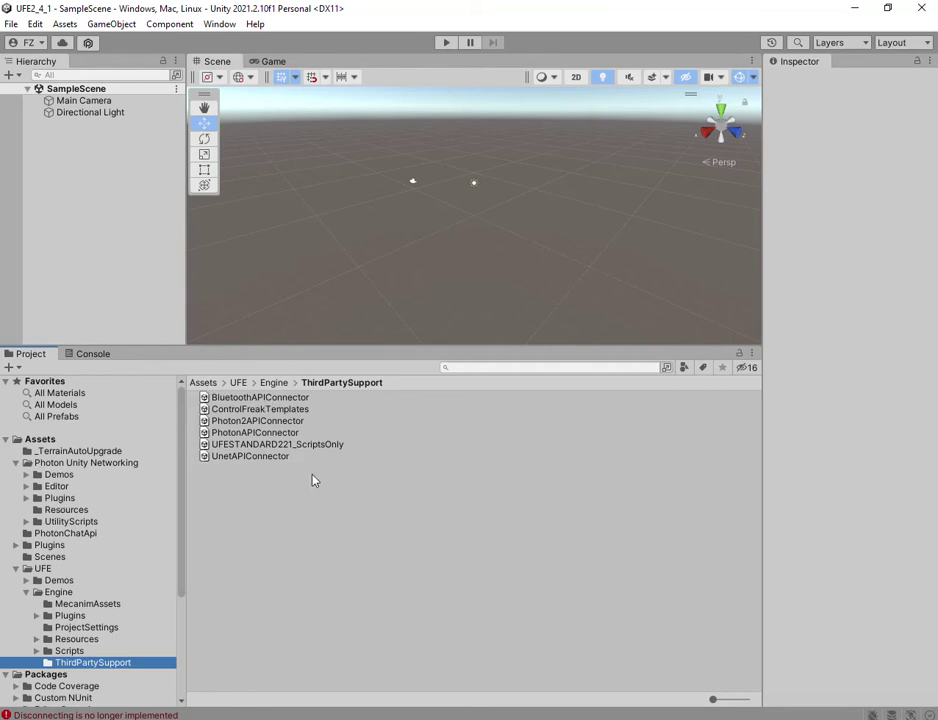
left_click(246, 436)
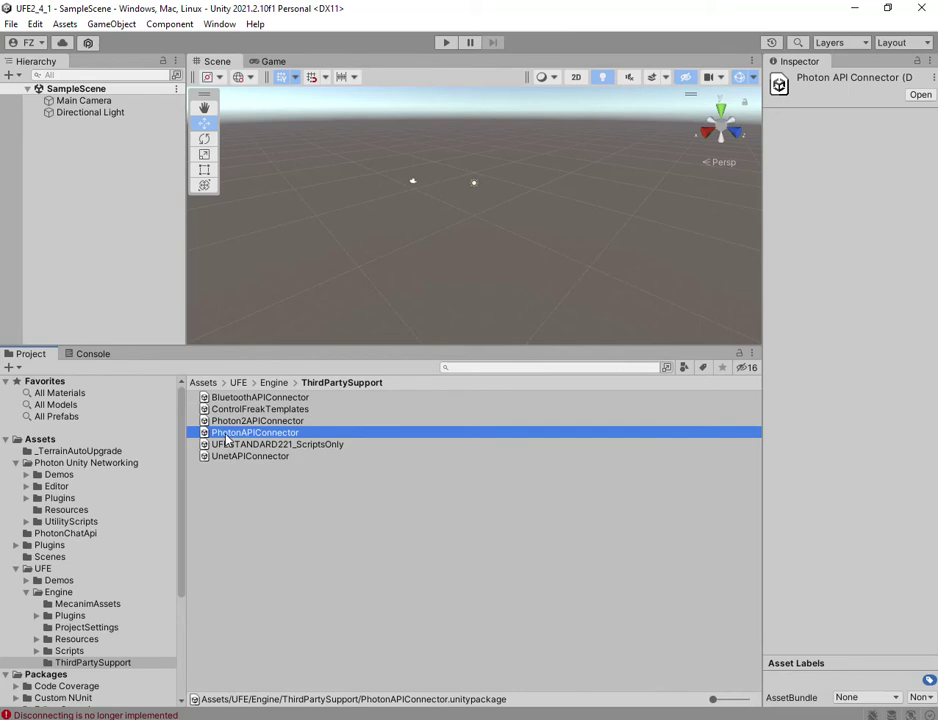
double_click(227, 440)
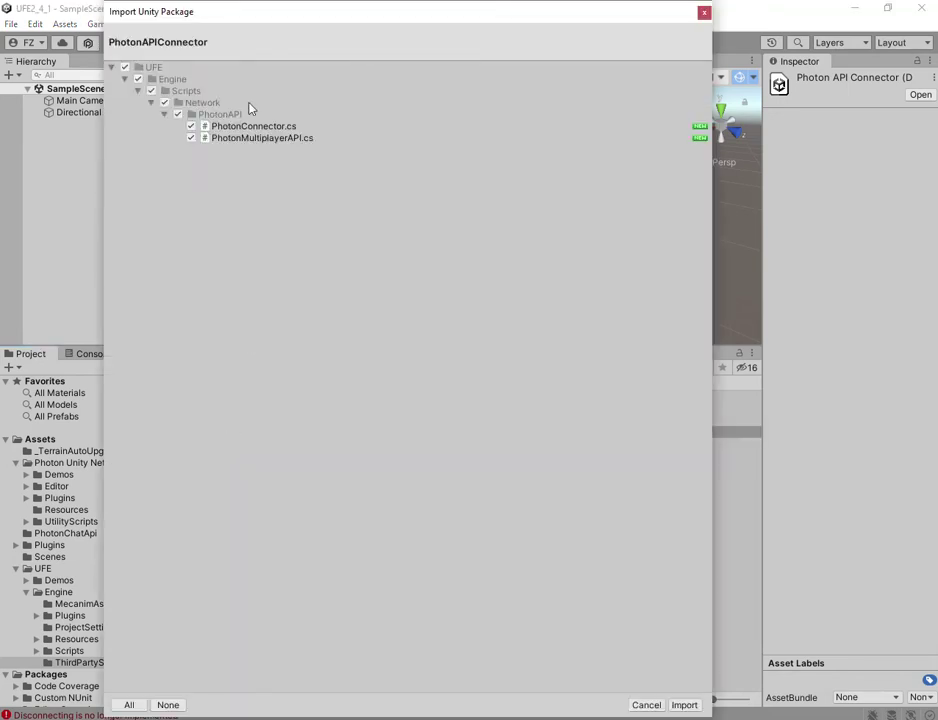
left_click(684, 705)
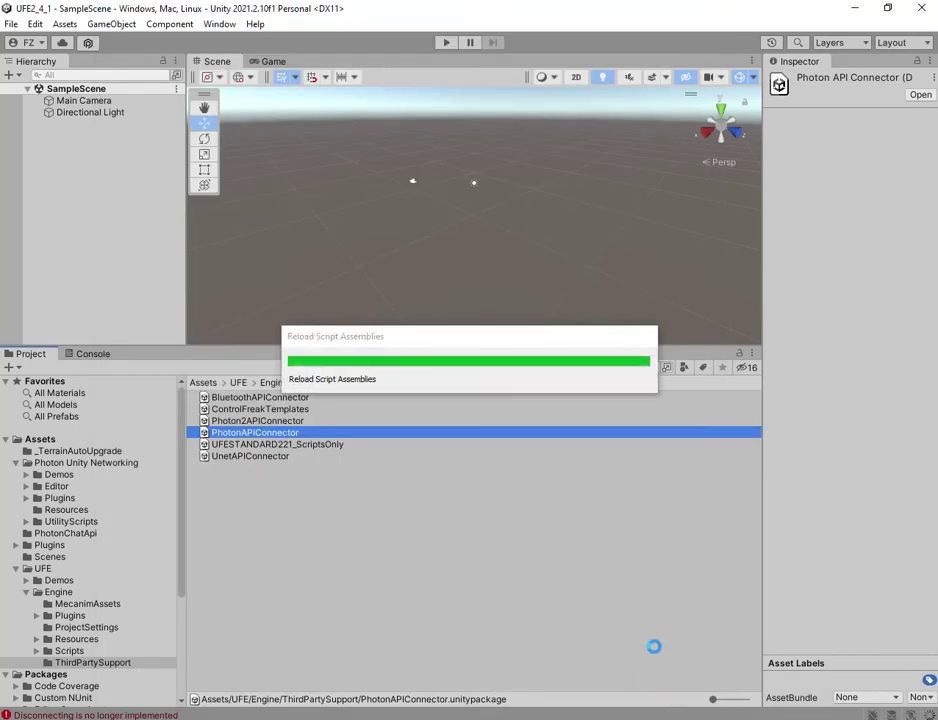
left_click(90, 354)
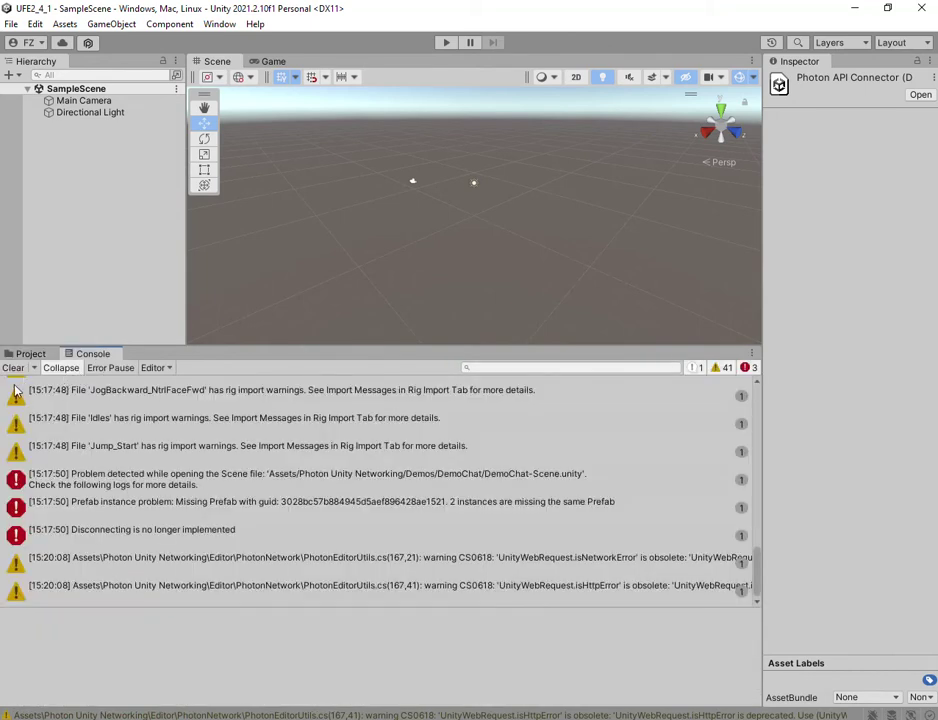
left_click(13, 367)
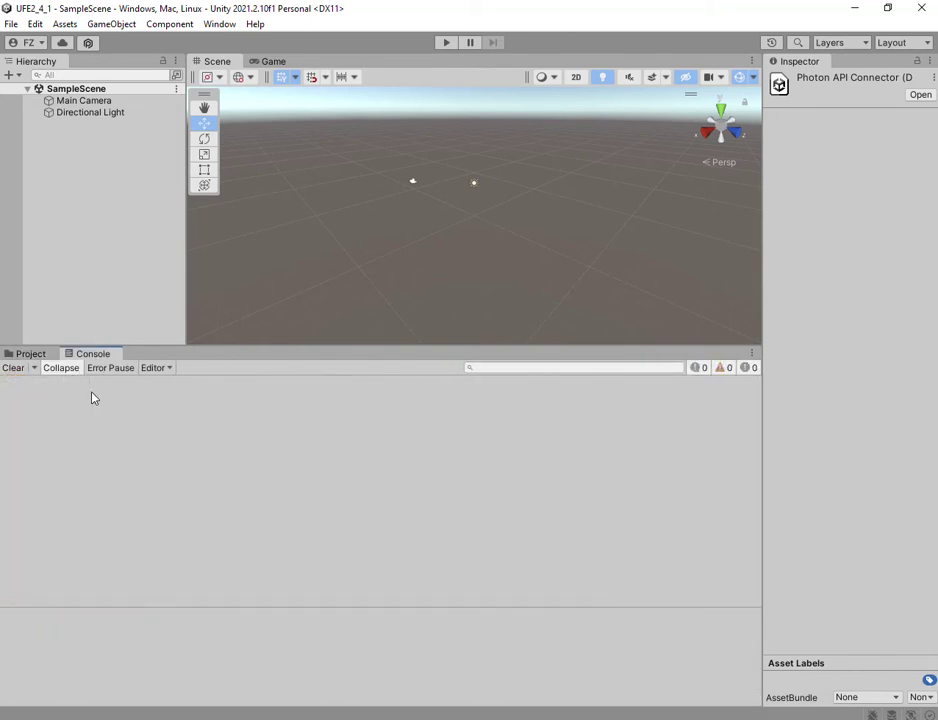
Return to the Project tab, then start and stop a Play-mode test run
left_click(30, 354)
left_click(449, 43)
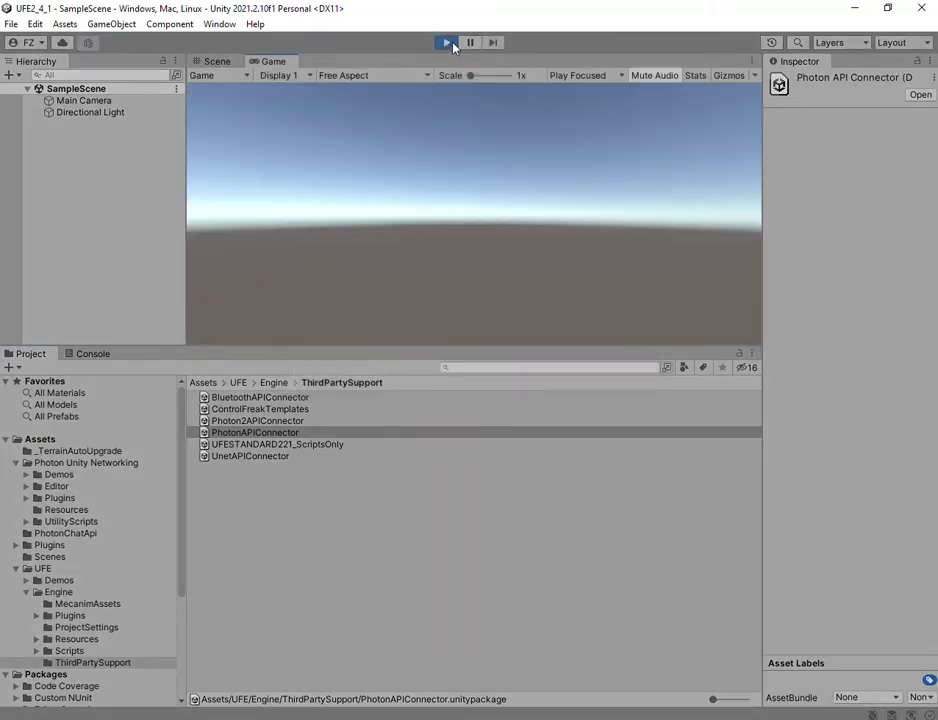
left_click(449, 43)
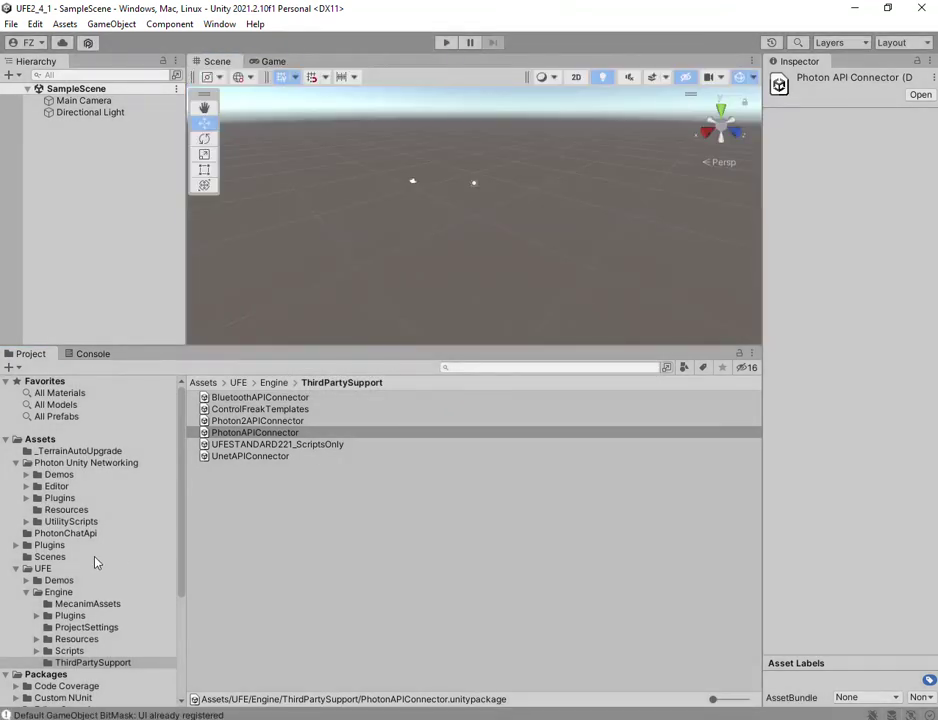
scroll(95, 563, "down", 3)
Open the Demo_Fighter2D scene from UFE/Demos/_2DFighter
left_click(45, 492)
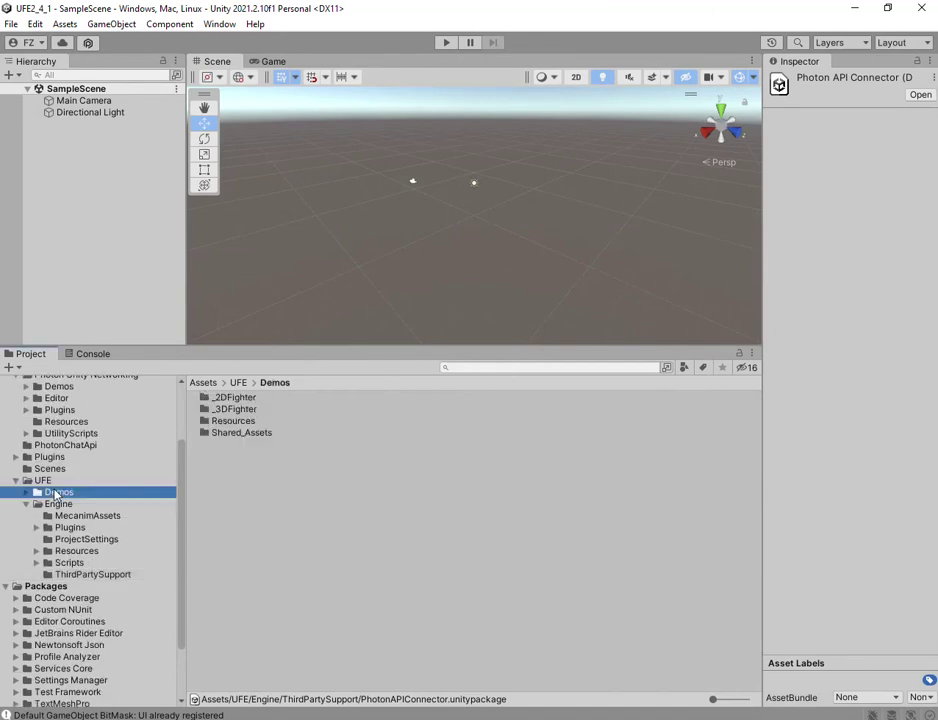
left_click(22, 507)
left_click(25, 504)
left_click(55, 491)
double_click(53, 491)
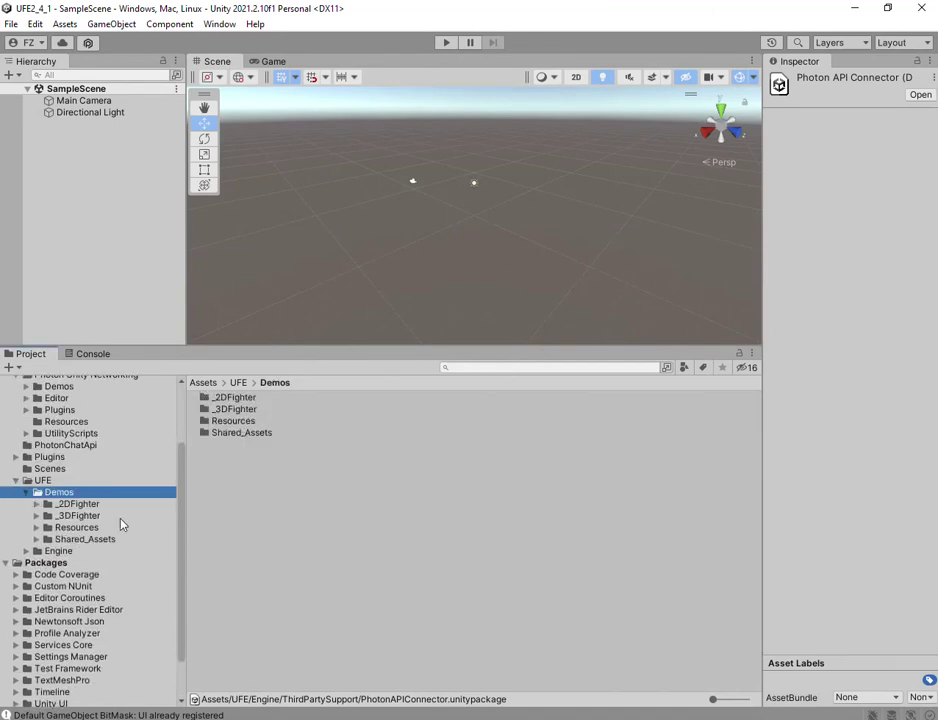
left_click(60, 504)
left_click(37, 504)
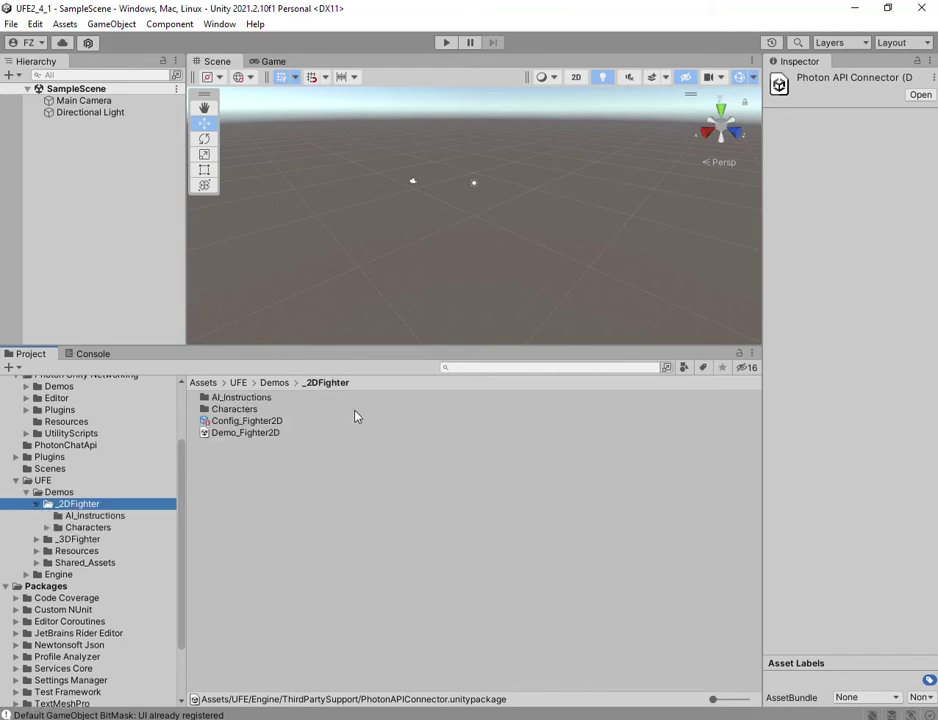
double_click(245, 434)
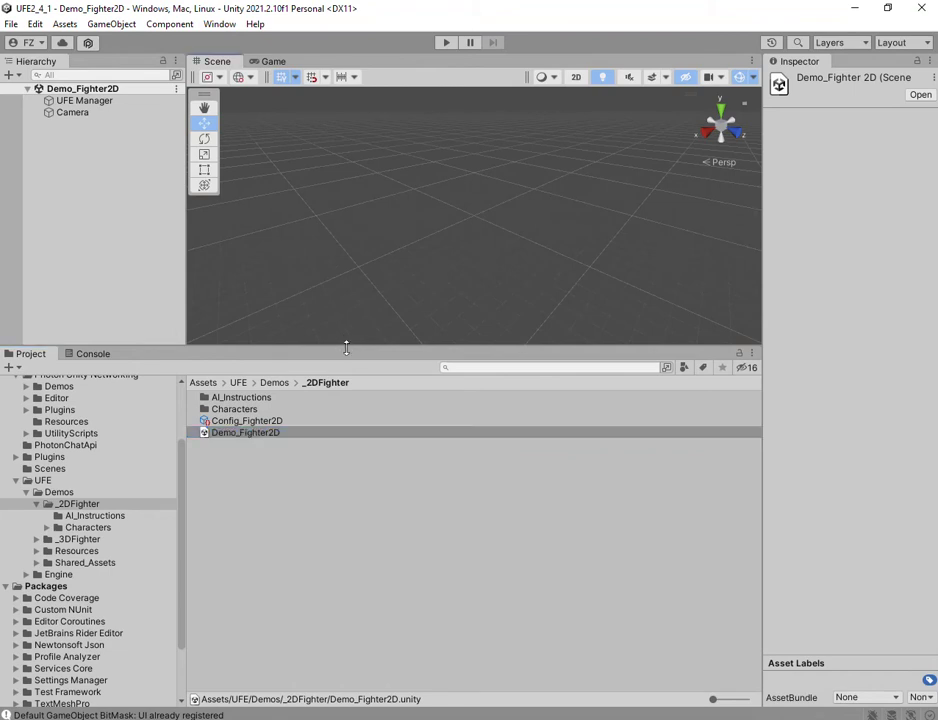
Resize the panel splitters to enlarge the scene view and widen the Inspector
left_click_drag(366, 345, 383, 486)
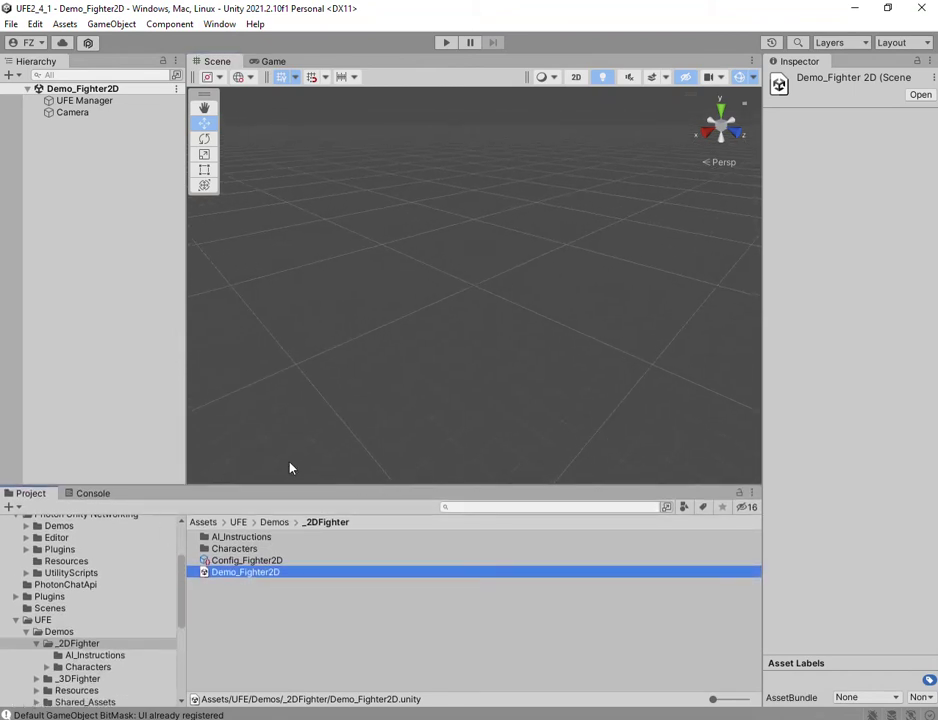
left_click_drag(341, 484, 337, 426)
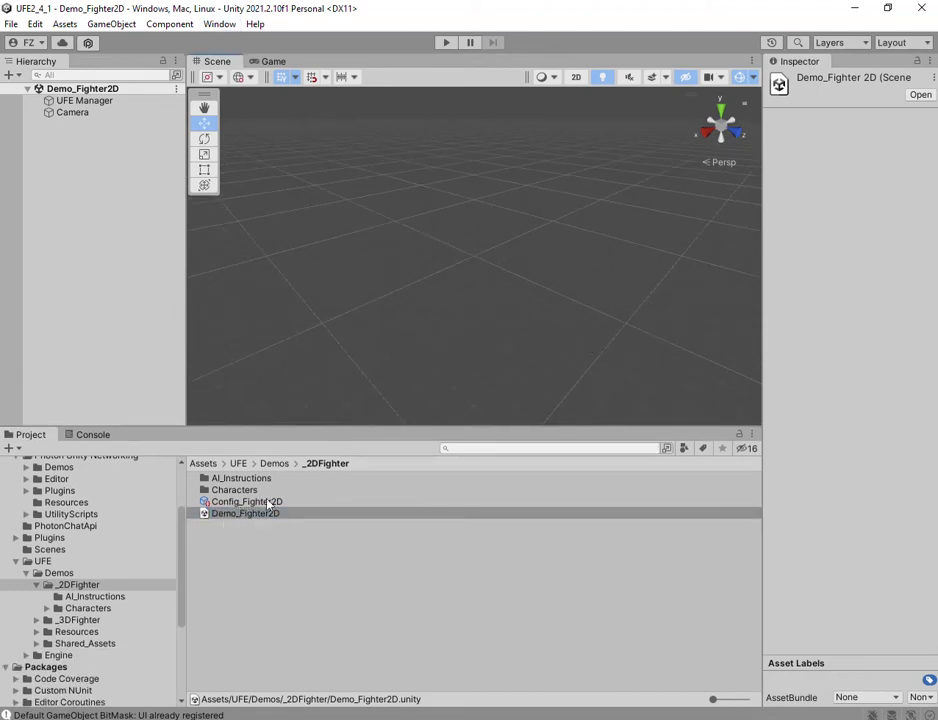
left_click_drag(763, 399, 649, 399)
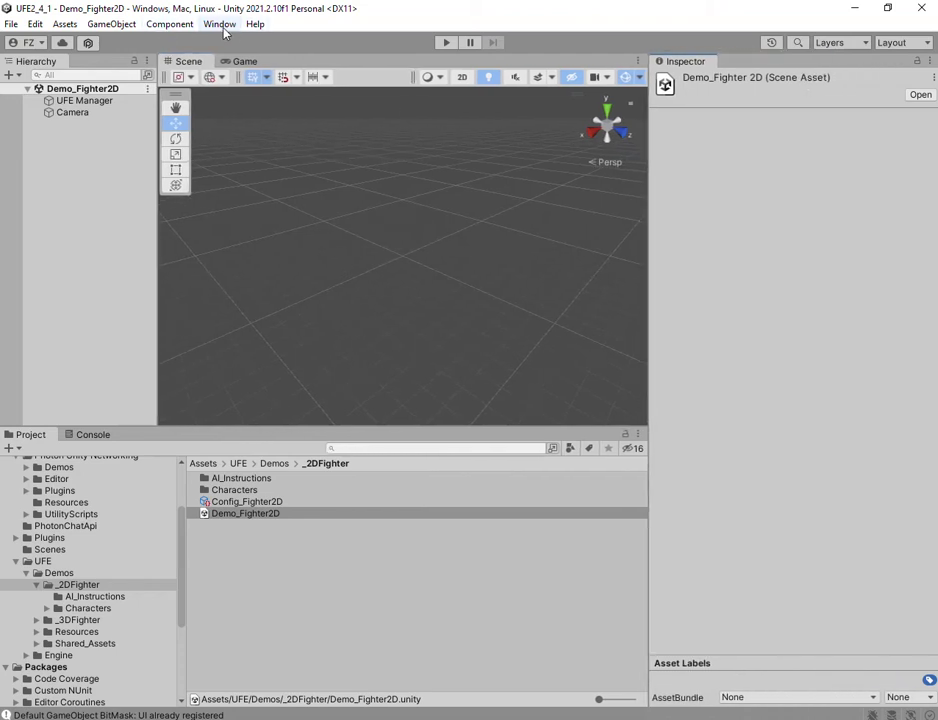
Open the U.F.E. Global Editor from the Window menu
left_click(220, 24)
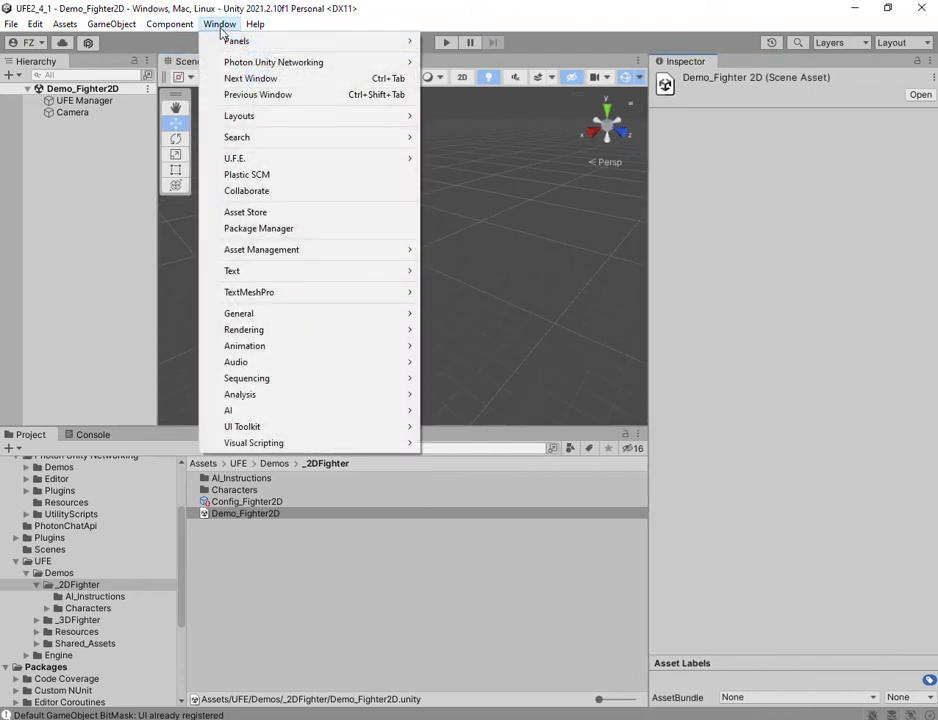
mouse_move(270, 160)
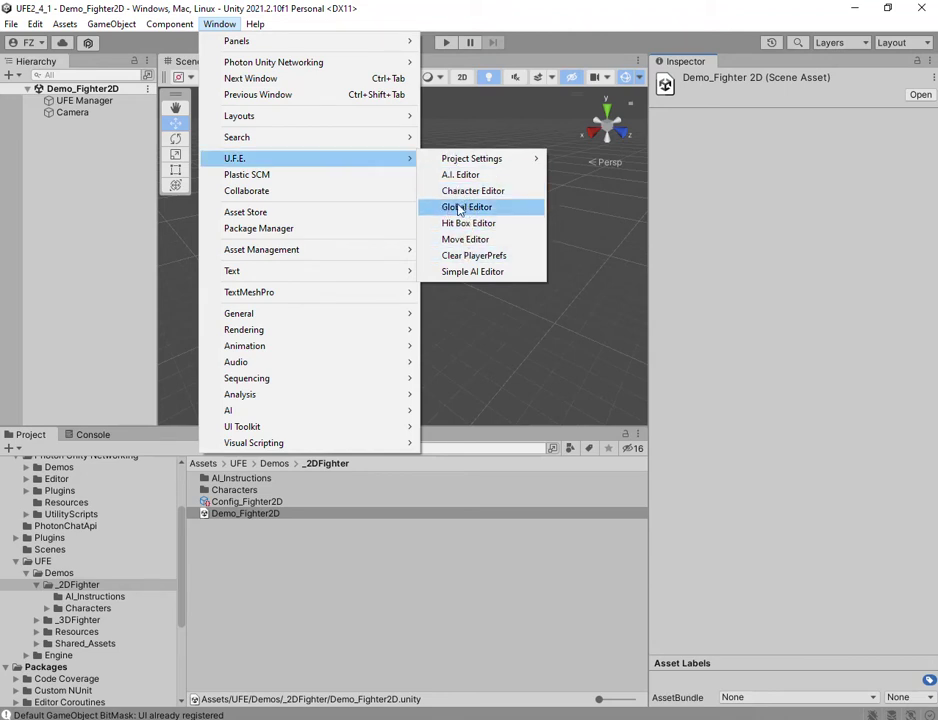
left_click(490, 208)
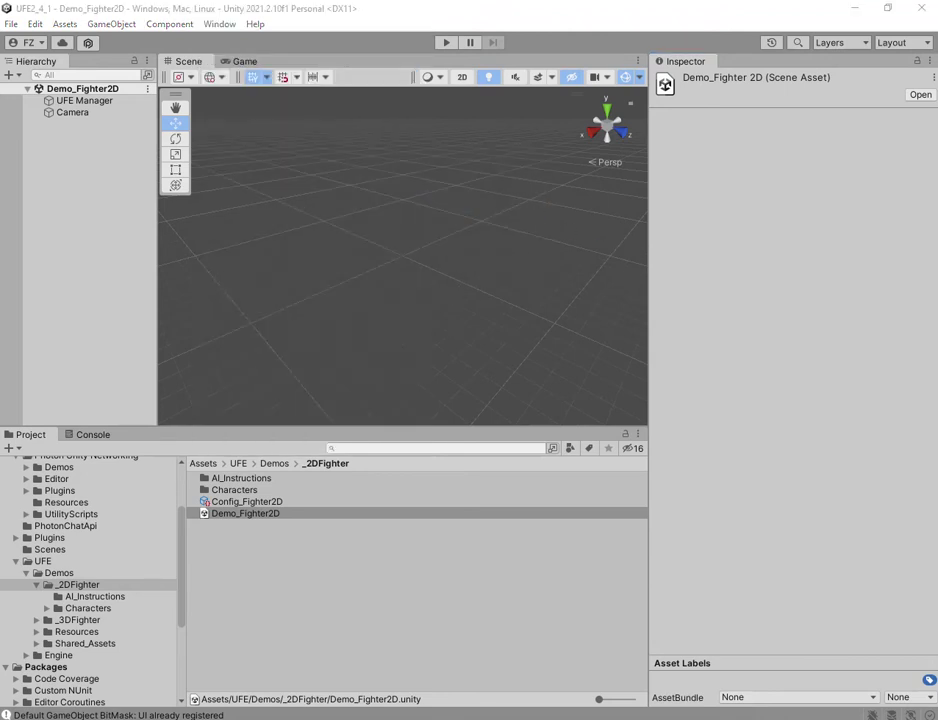
Dock the Global Editor beside the Inspector, widen it, and load Config_Fighter2D
left_click_drag(858, 236, 629, 193)
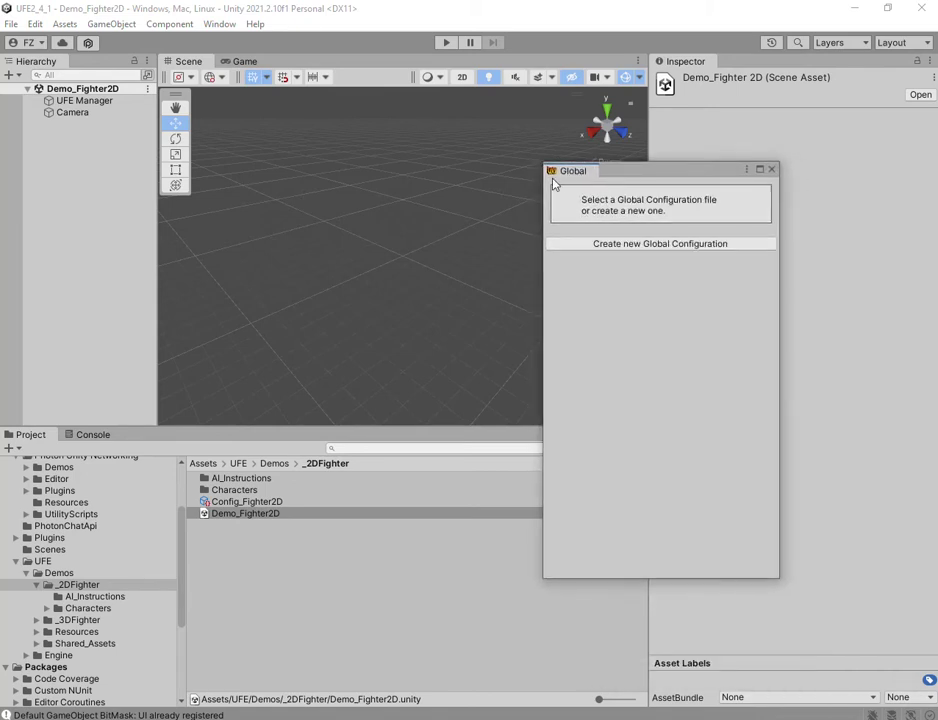
left_click_drag(554, 183, 729, 75)
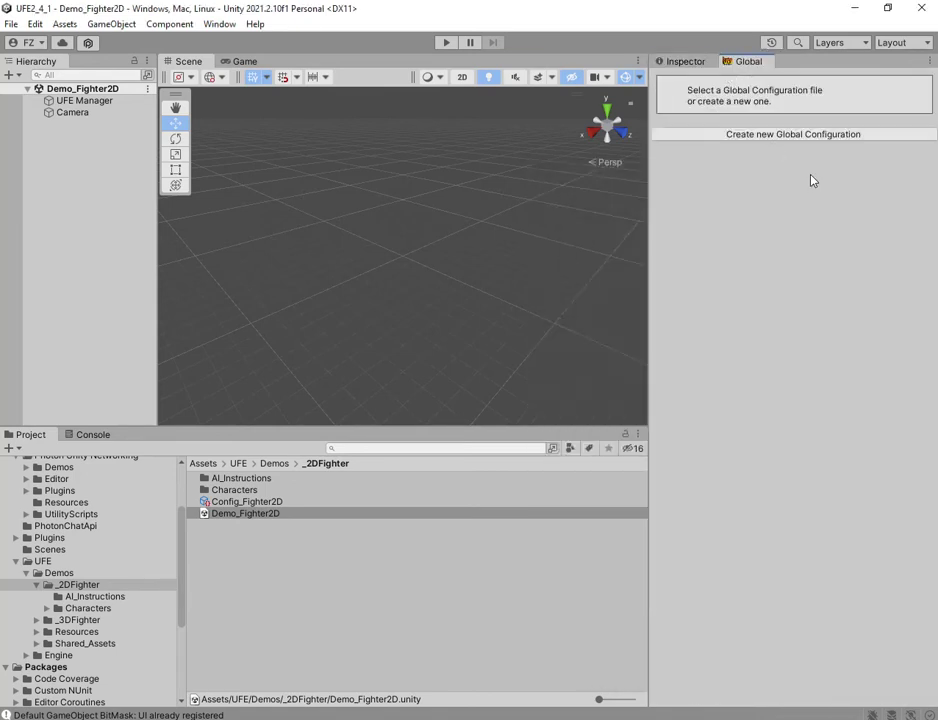
left_click_drag(653, 428, 624, 432)
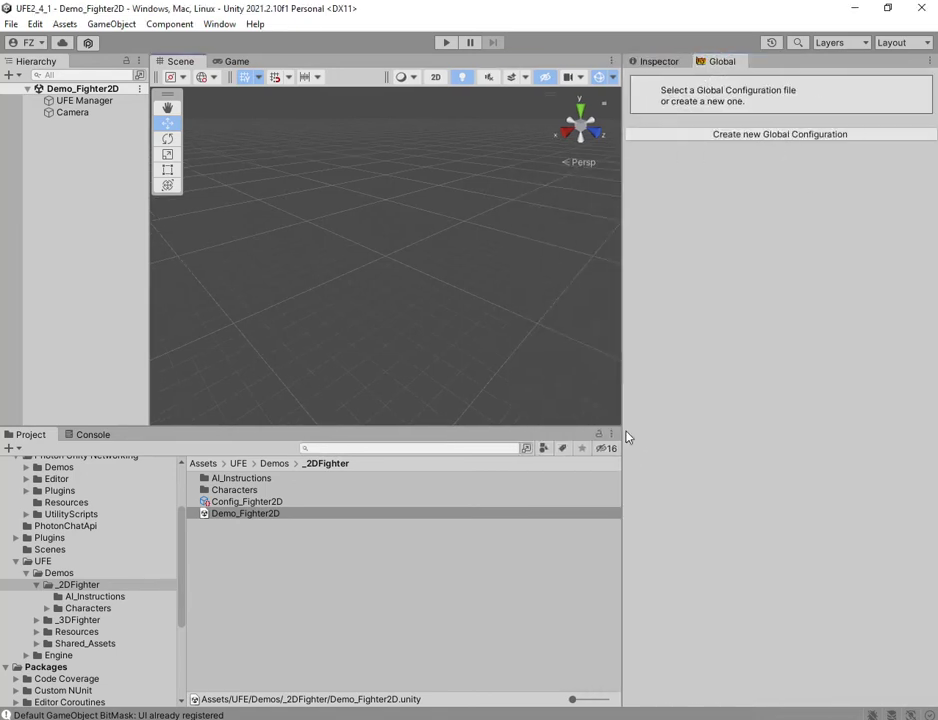
left_click(246, 502)
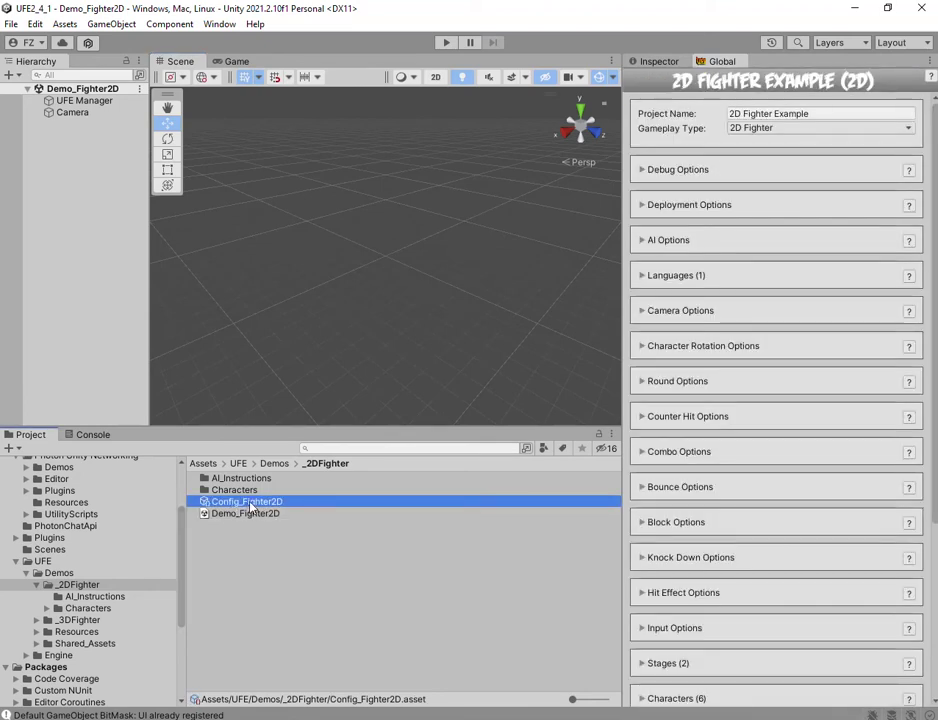
Duplicate Config_Fighter2D as backup 'Config_Fighter2D 1', then expand the original's Network Options
key("ctrl+d")
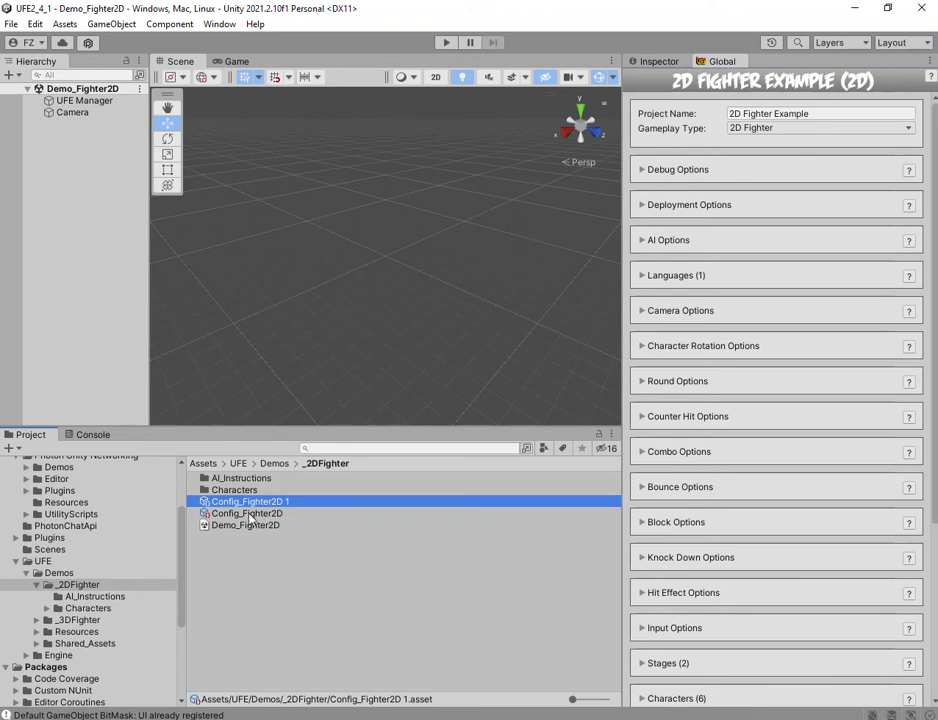
left_click(249, 514)
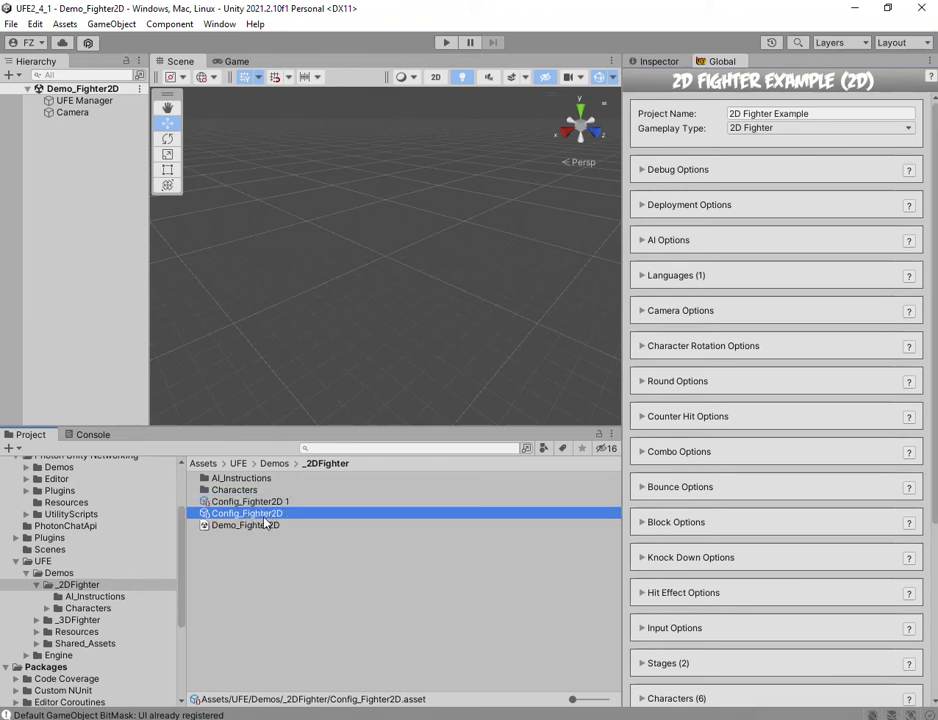
scroll(763, 472, "down", 5)
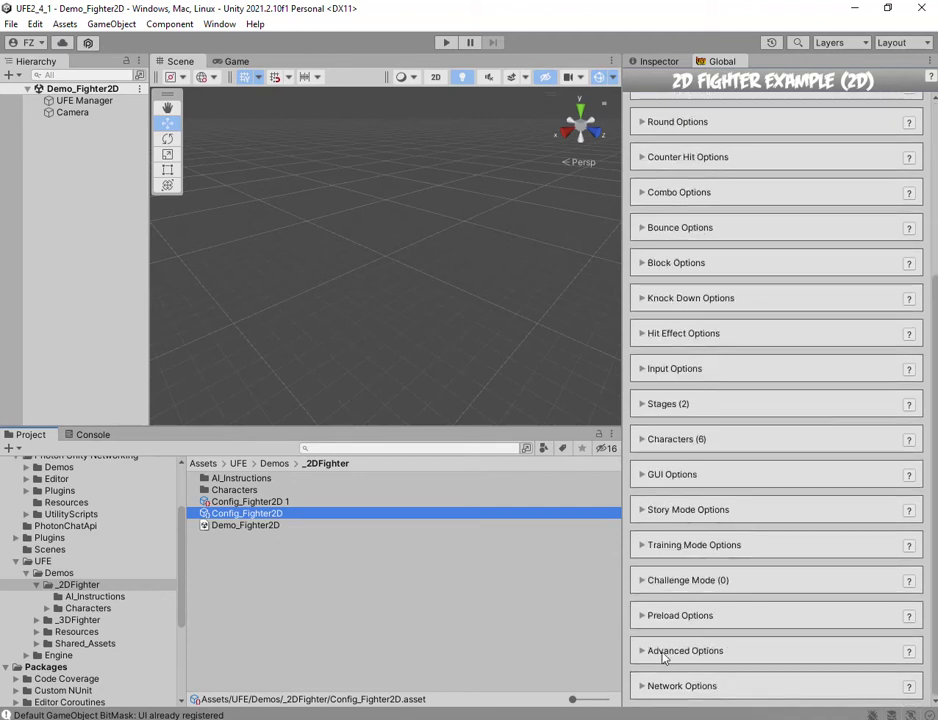
left_click(643, 687)
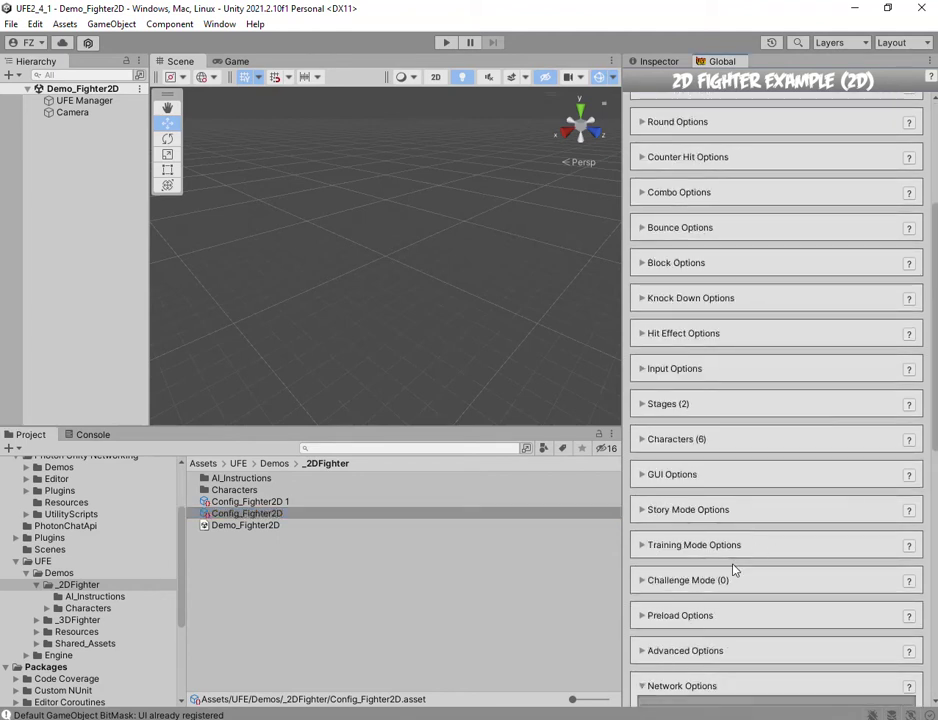
scroll(740, 560, "down", 12)
scroll(826, 423, "up", 2)
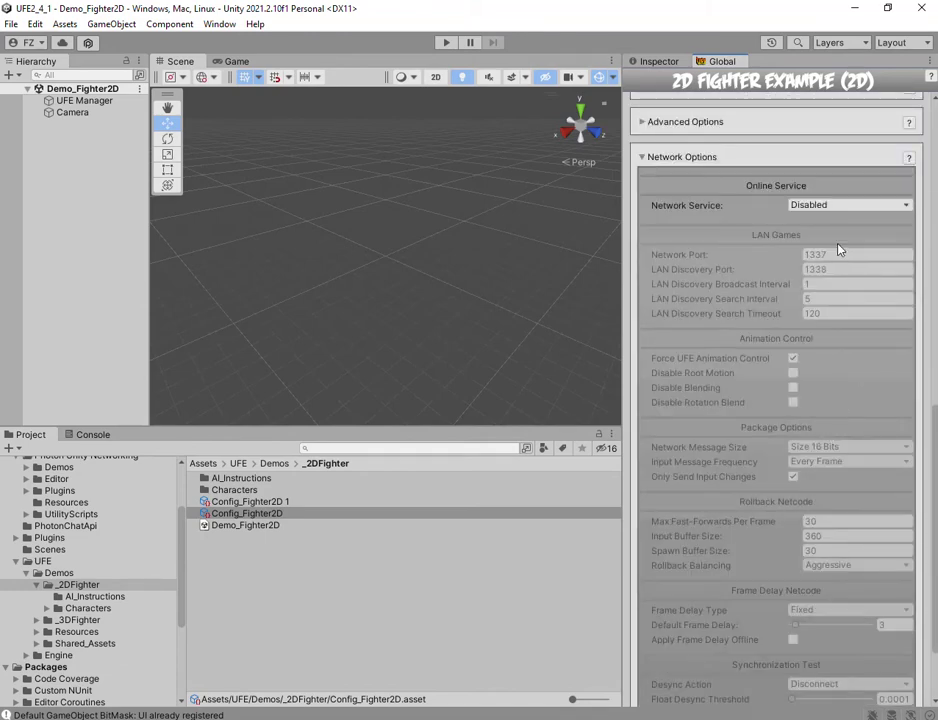
Set Network Service to Photon and Photon Service to Photon Cloud
left_click(806, 205)
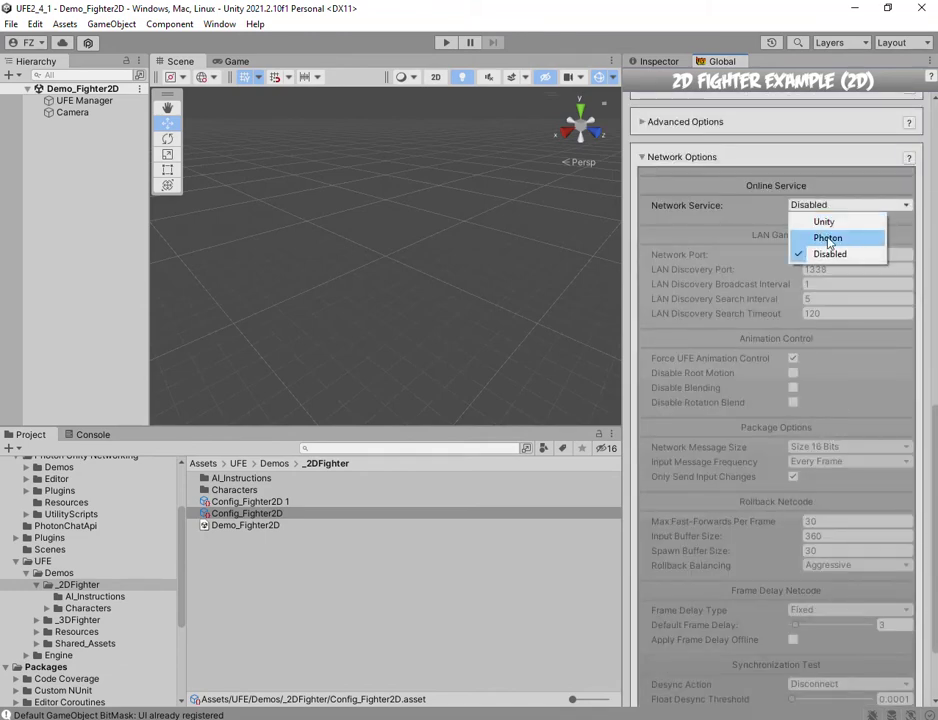
left_click(829, 238)
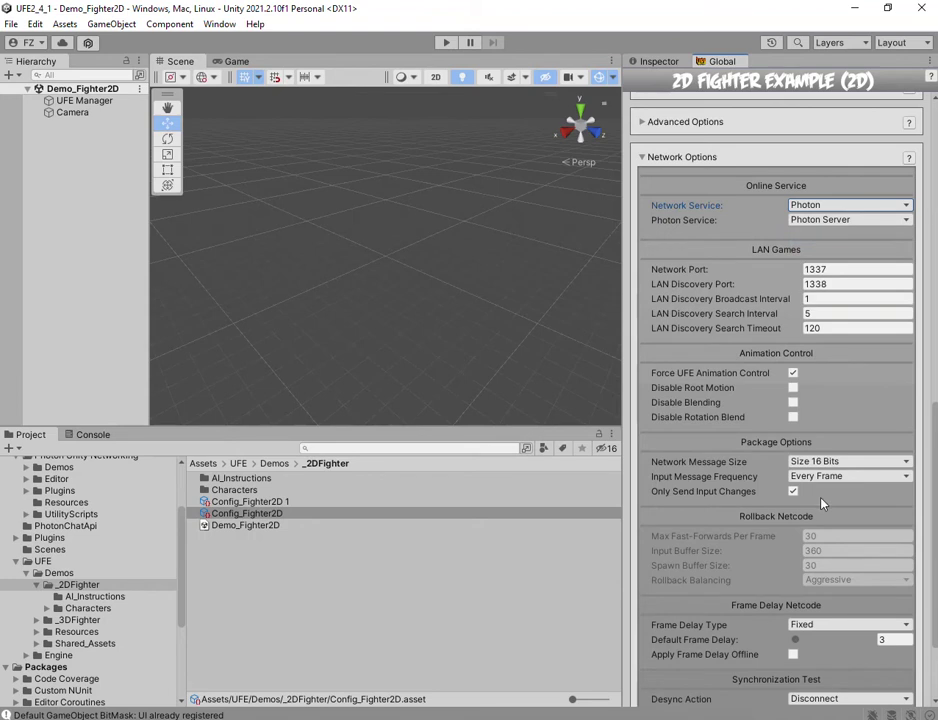
left_click(829, 220)
left_click(826, 253)
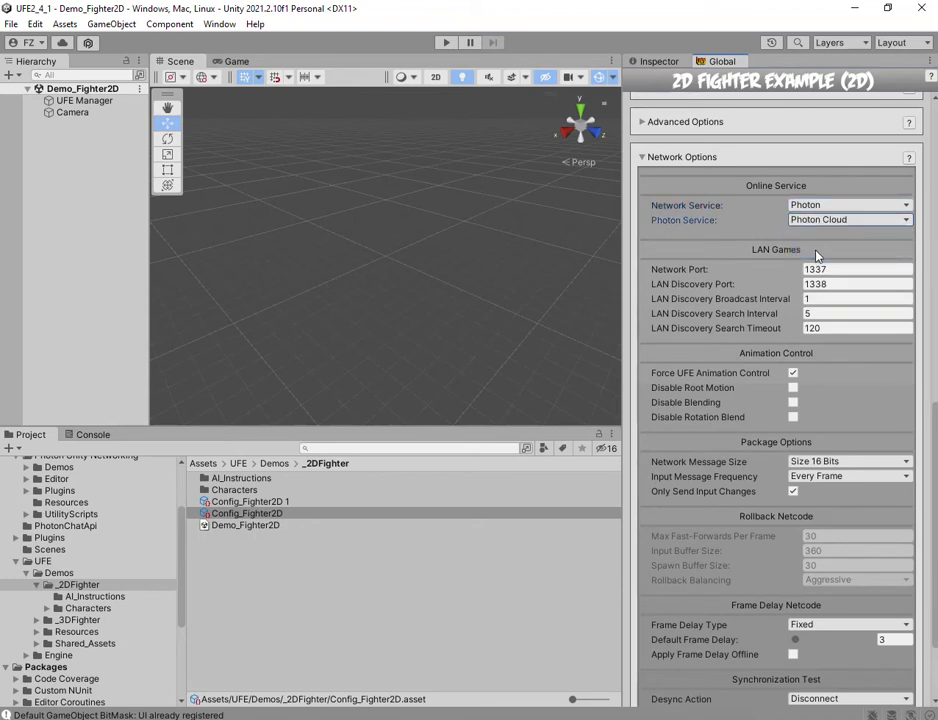
scroll(830, 400, "down", 1)
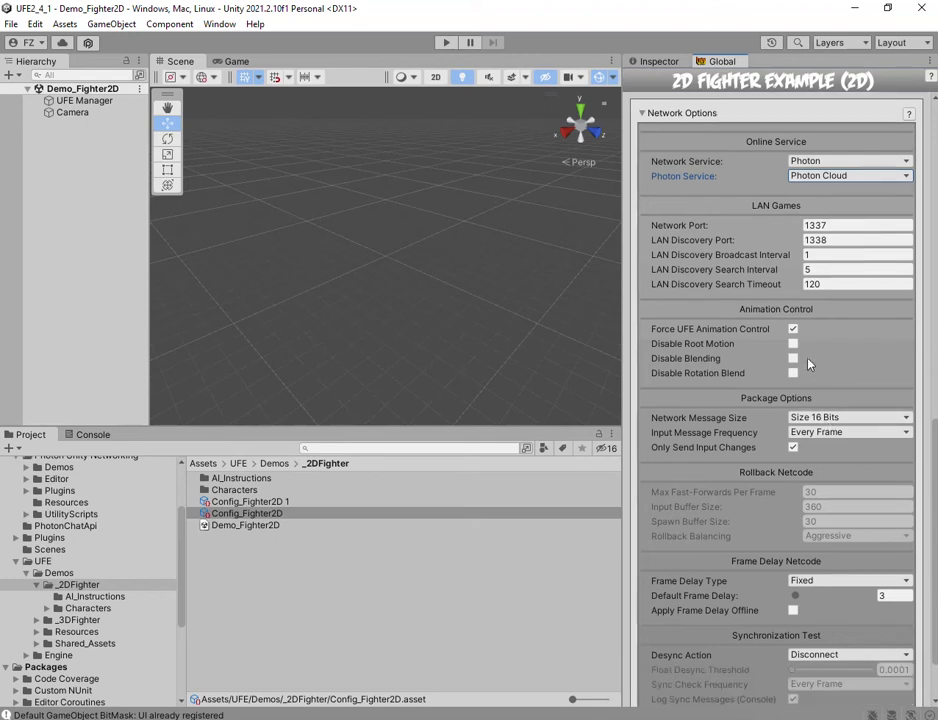
Tick Disable Blending and Disable Rotation Blend, and set Network Message Size to Size 32 Bits
left_click(793, 361)
left_click(794, 374)
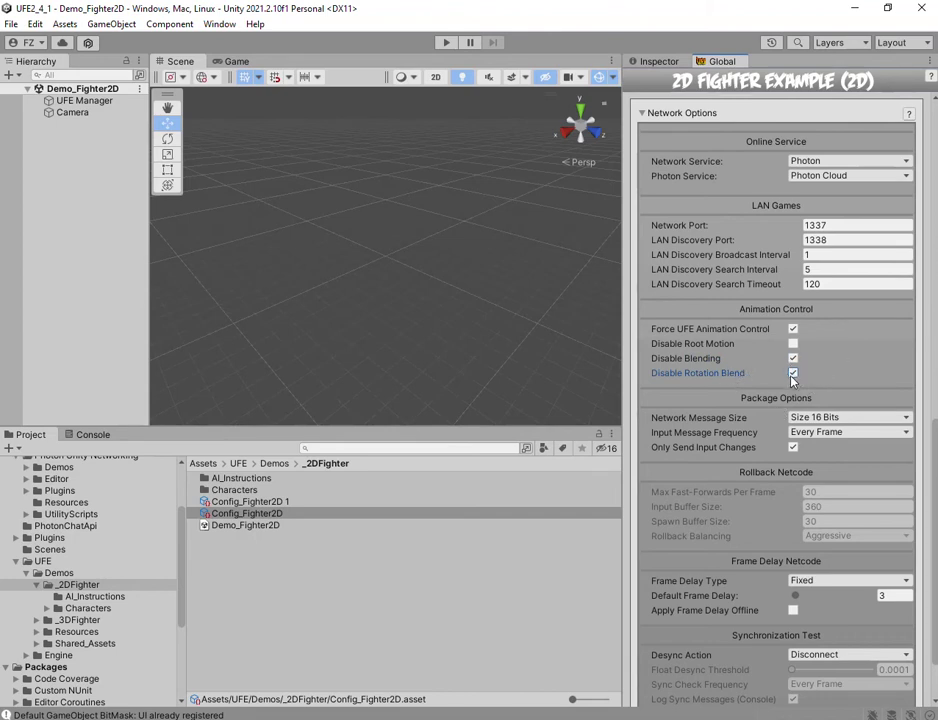
left_click(825, 417)
left_click(826, 467)
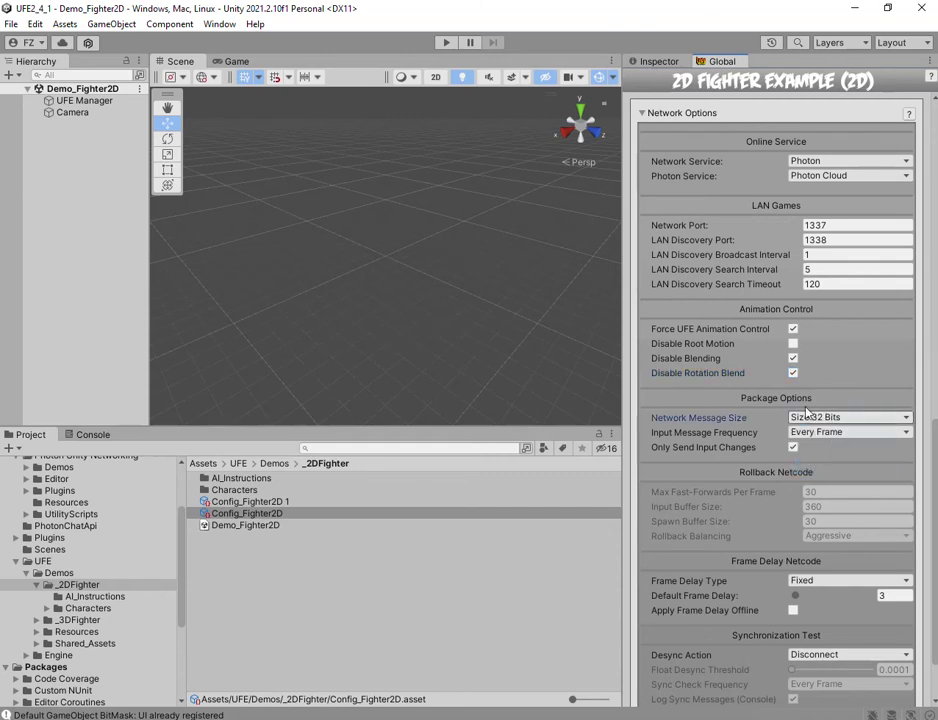
Turn on Apply Frame Delay Offline in the Frame Delay Netcode settings
scroll(840, 425, "down", 2)
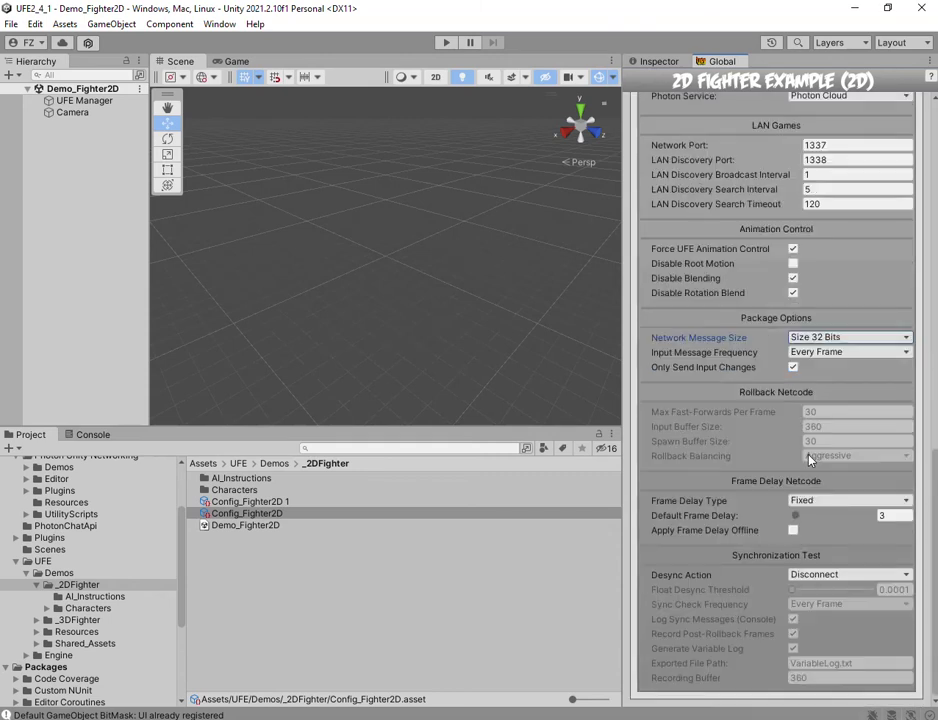
left_click(794, 531)
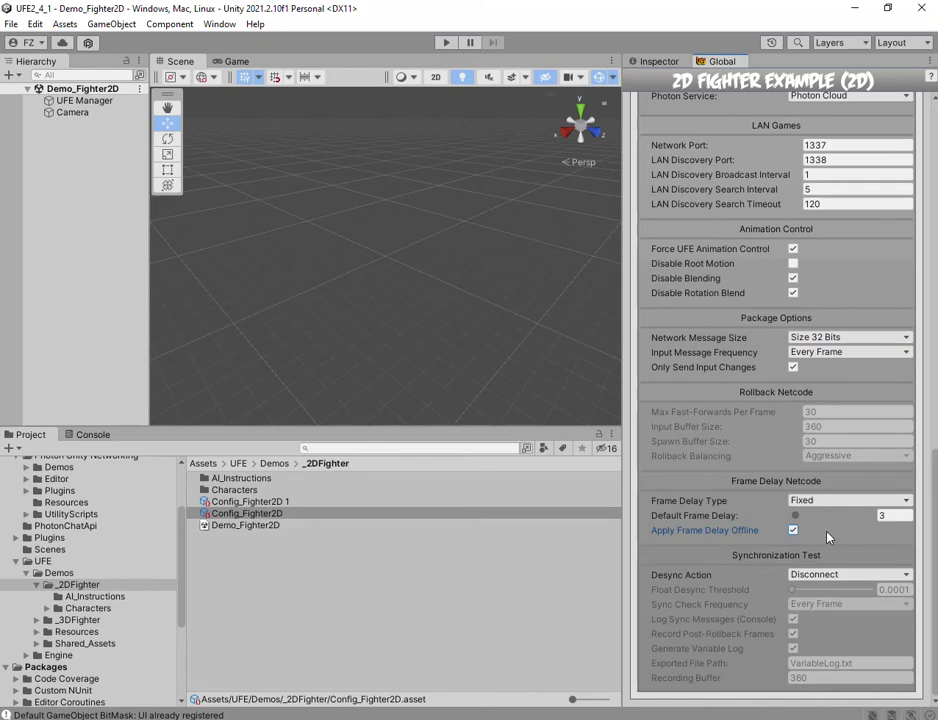
scroll(815, 548, "up", 6)
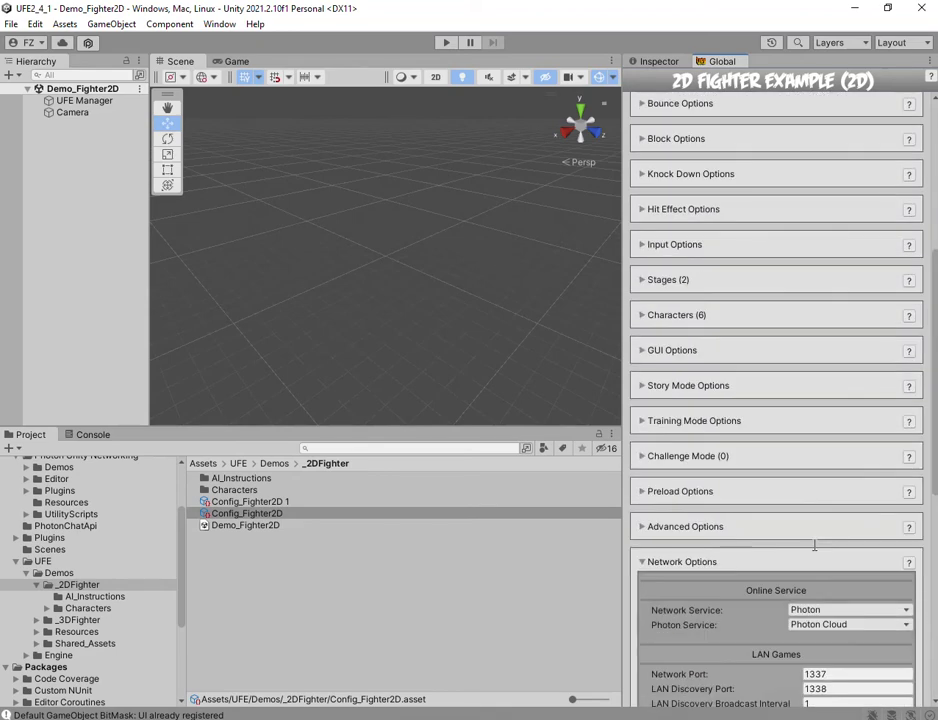
scroll(808, 555, "down", 4)
scroll(808, 555, "down", 4)
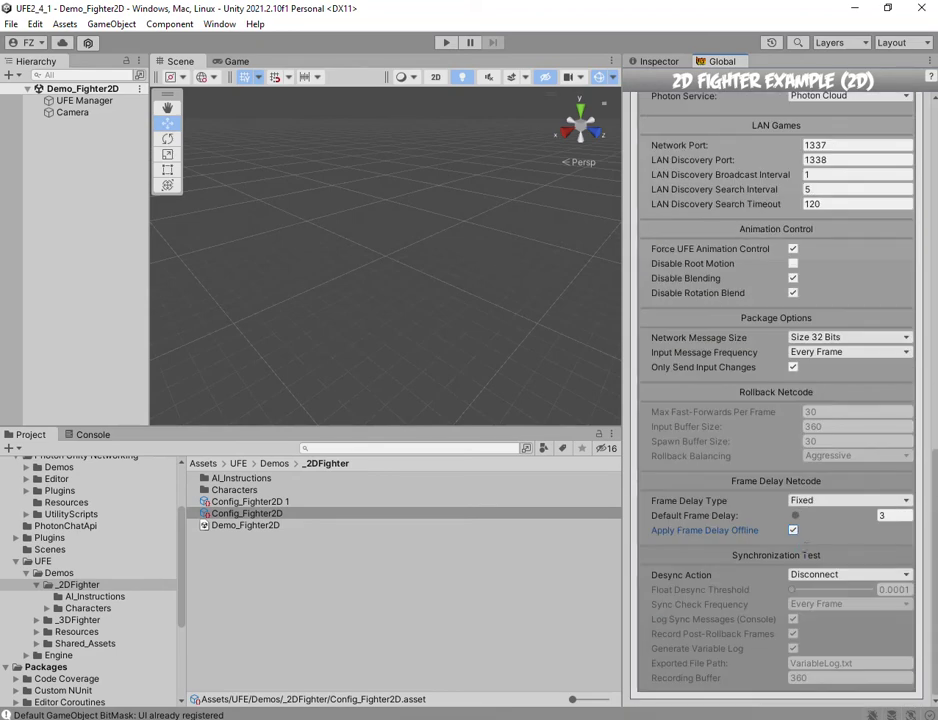